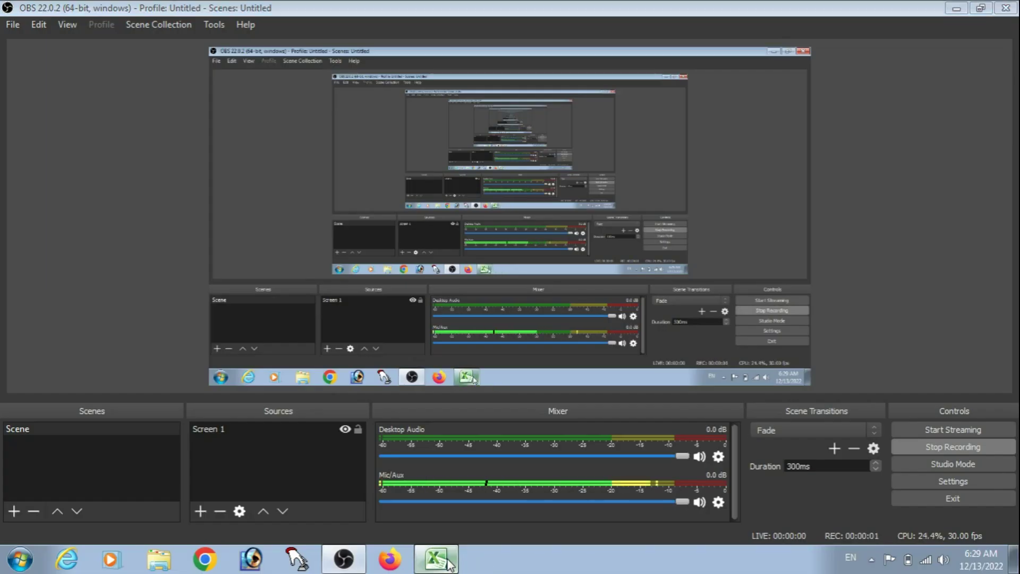
Step: Switch from OBS to the Excel workbook that holds the count labels in column B
{"action": "left_click", "coordinate": [436, 559]}
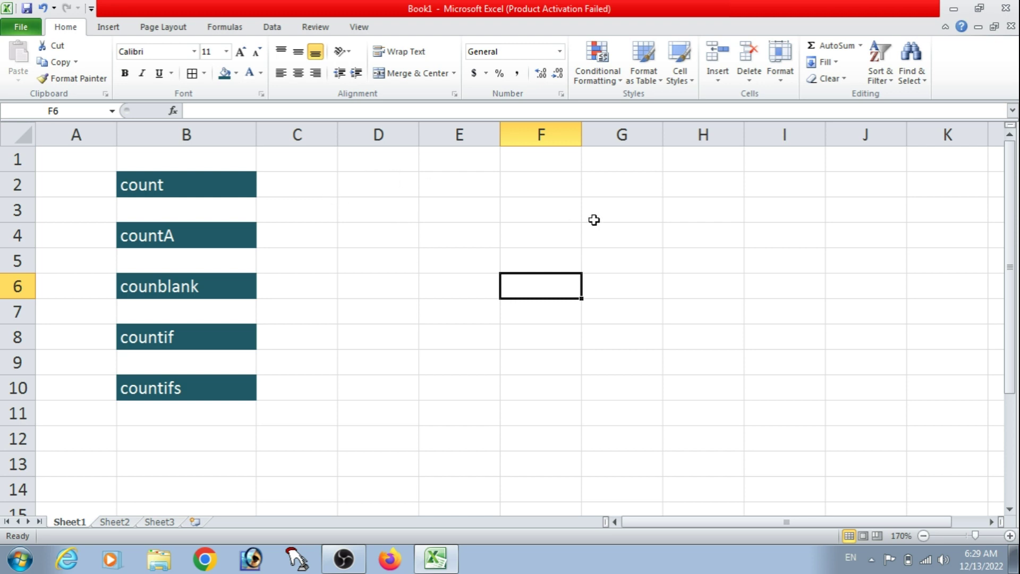
Step: Type the sample numbers 12, 5, 6, 10 and 11 into G3 through G7
{"action": "left_click", "coordinate": [601, 190]}
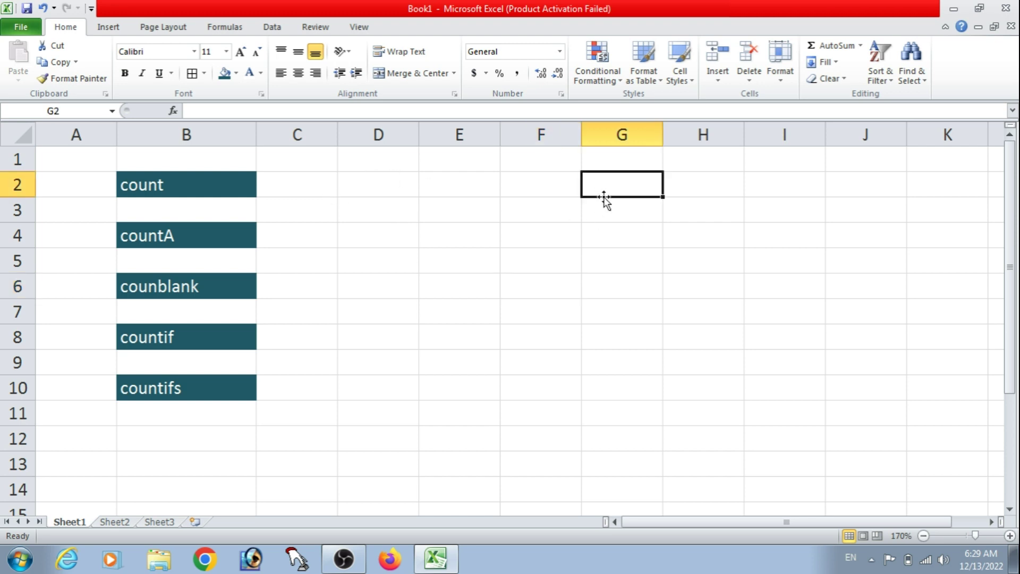
{"action": "left_click", "coordinate": [606, 218]}
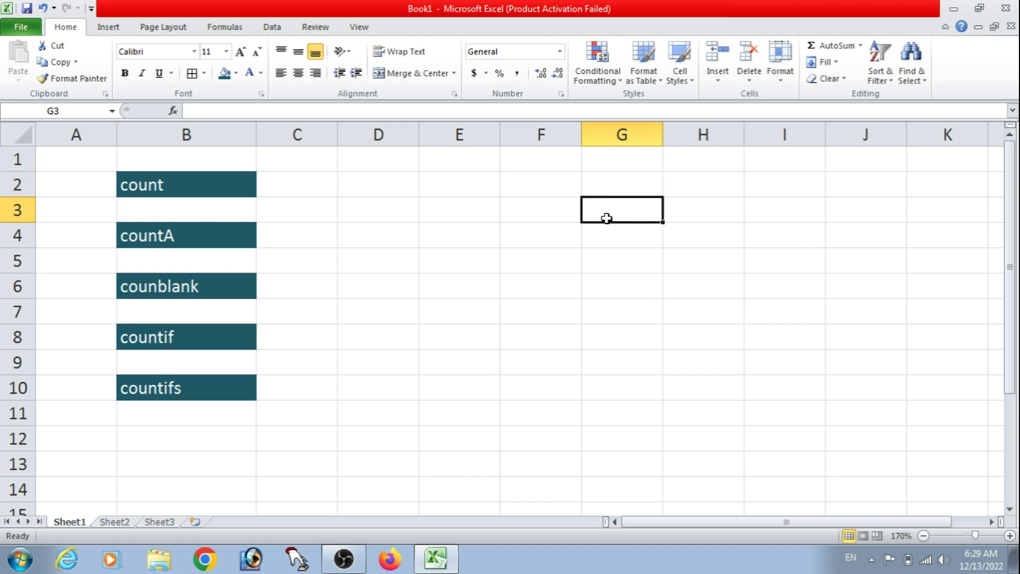
{"action": "type", "text": "12"}
{"action": "key", "text": "Return"}
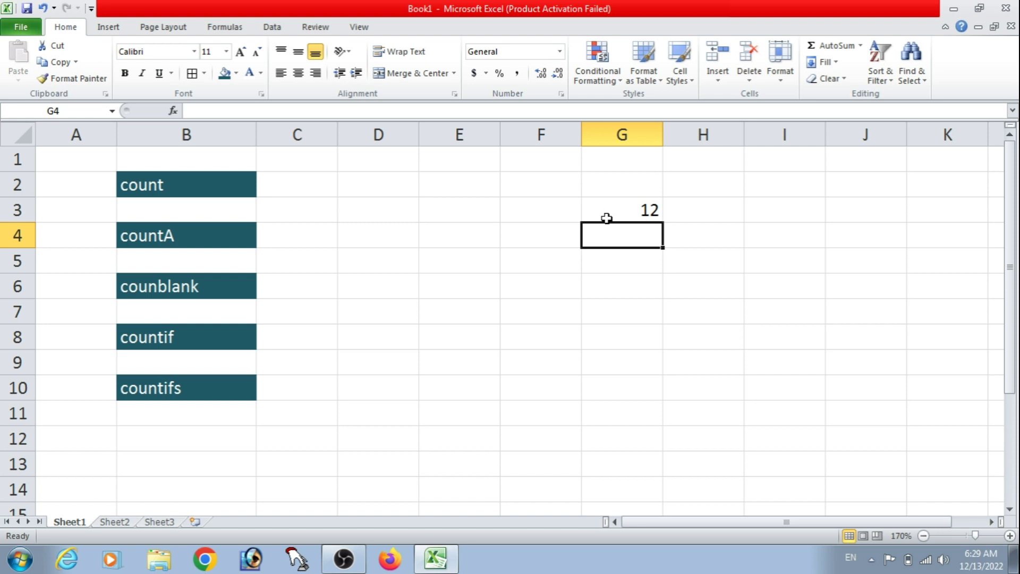
{"action": "type", "text": "5"}
{"action": "key", "text": "Return"}
{"action": "type", "text": "6"}
{"action": "key", "text": "Return"}
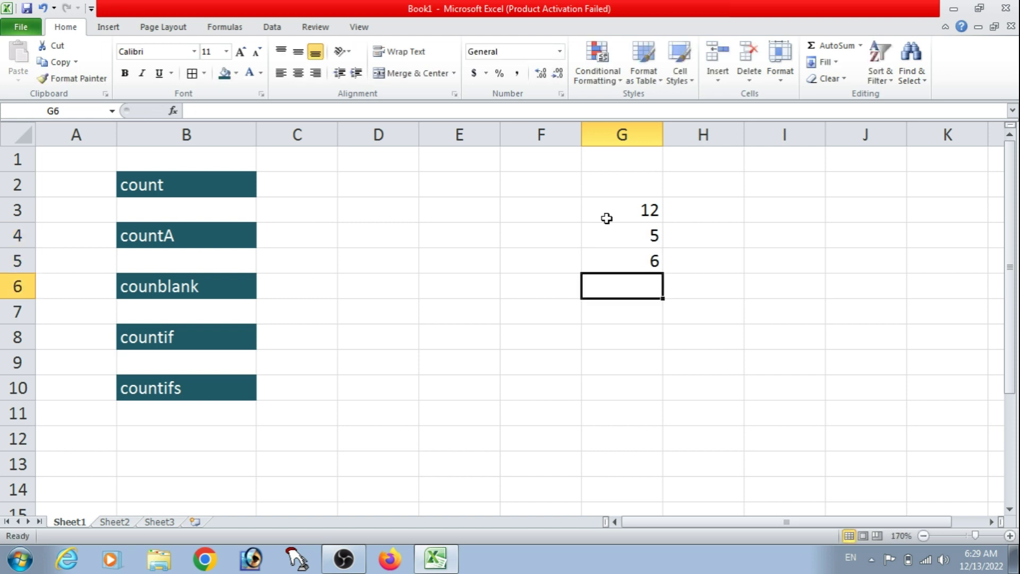
{"action": "type", "text": "10"}
{"action": "key", "text": "Return"}
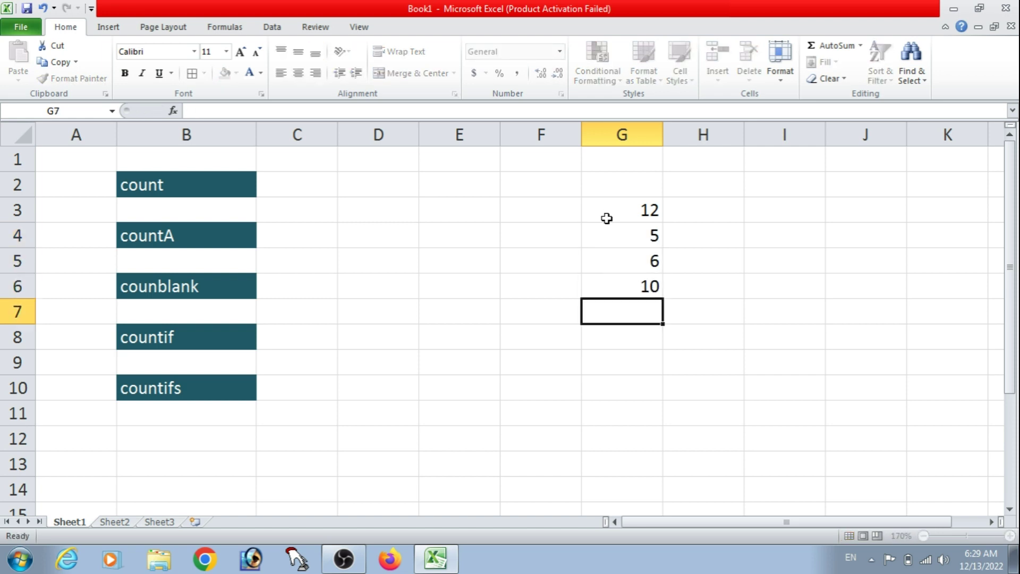
{"action": "type", "text": "11"}
{"action": "key", "text": "Return"}
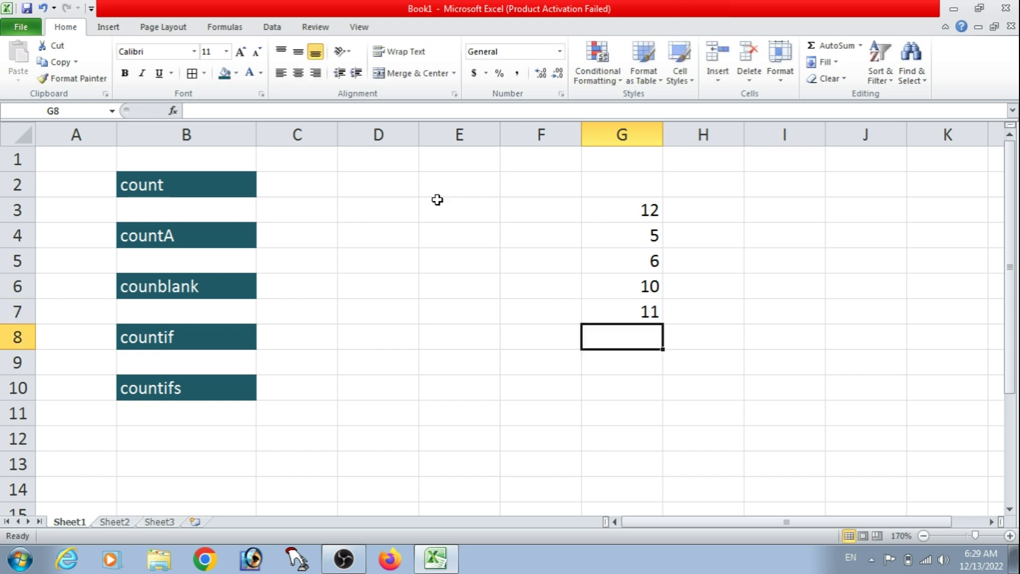
Step: Enter =COUNT(G1:G7) in D2, returning 5
{"action": "left_click", "coordinate": [366, 185]}
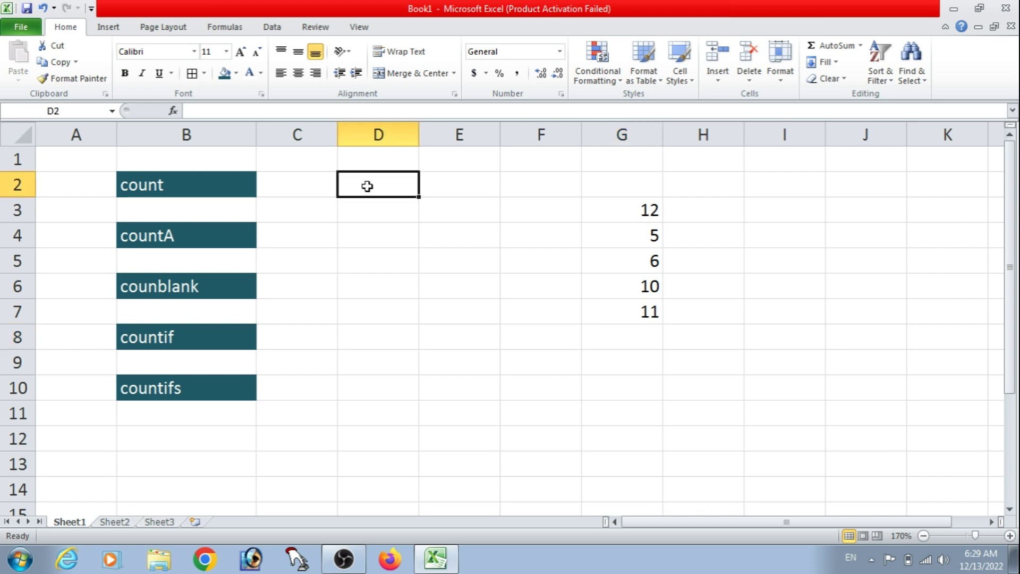
{"action": "type", "text": "="}
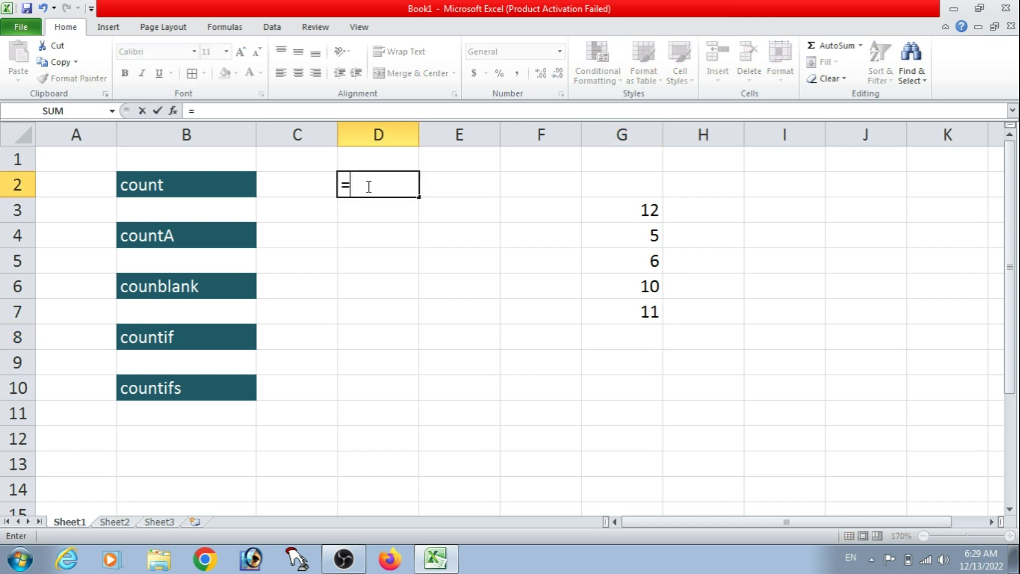
{"action": "type", "text": "coun"}
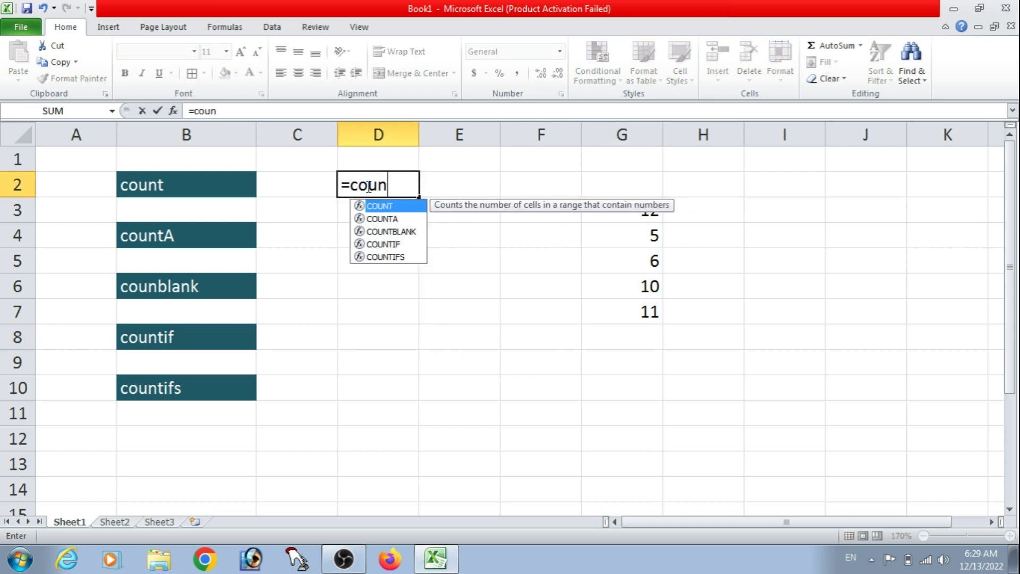
{"action": "type", "text": "t"}
{"action": "key", "text": "Tab"}
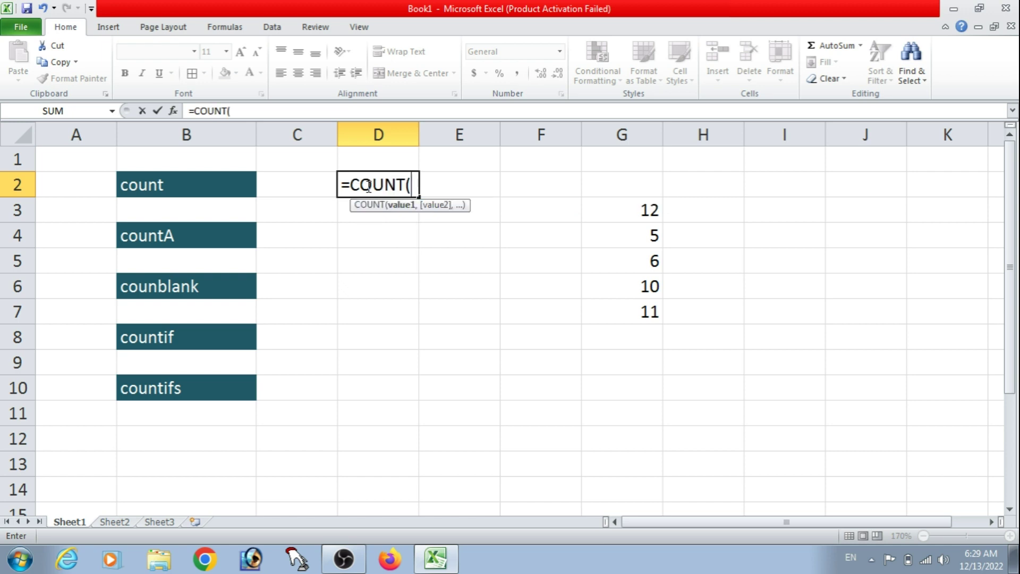
{"action": "left_click_drag", "start_coordinate": [617, 161], "coordinate": [624, 305]}
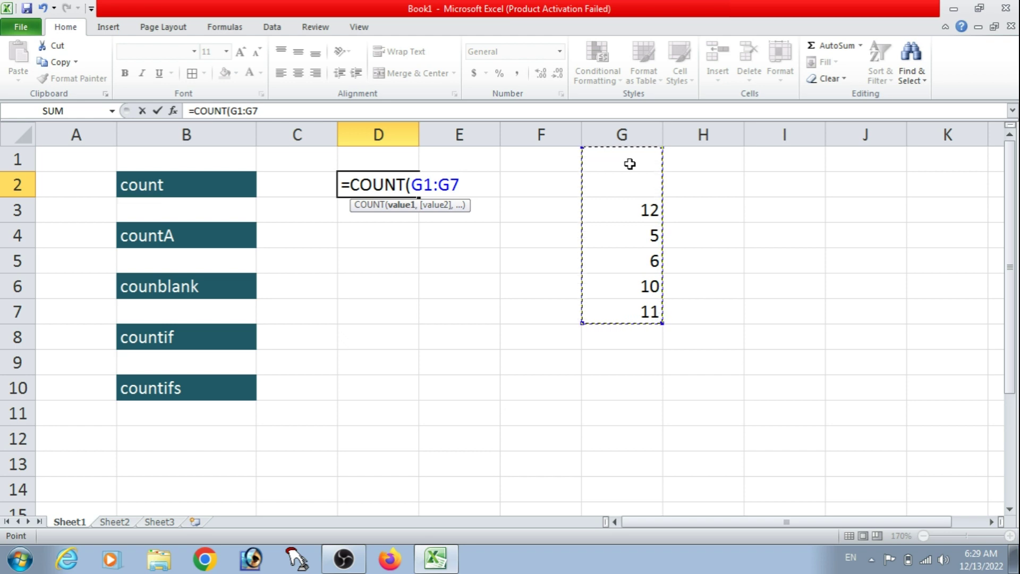
{"action": "key", "text": "Return"}
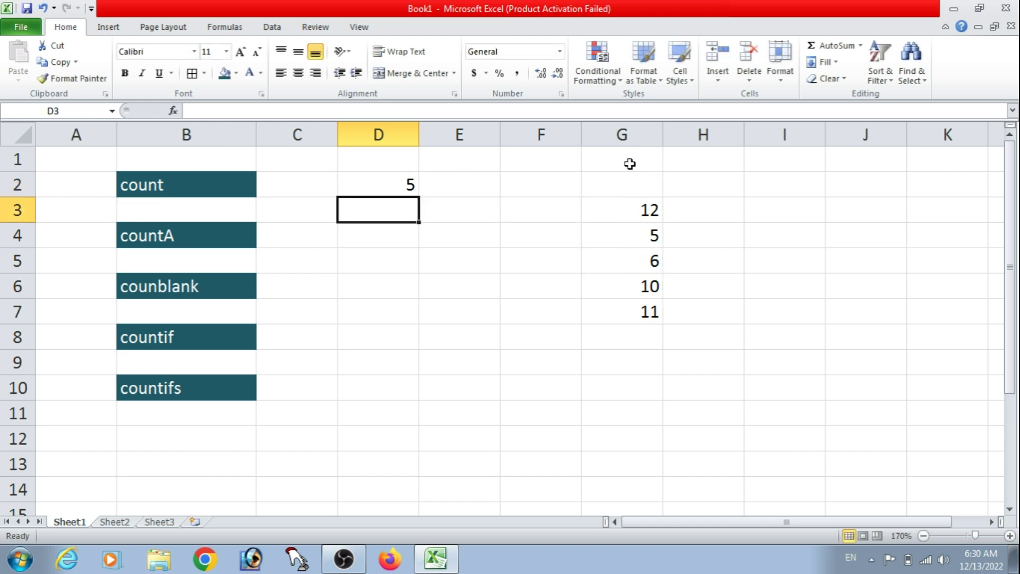
Step: Review the D2 formula against the five numbers and empty cells G1 and G2
{"action": "left_click", "coordinate": [402, 186]}
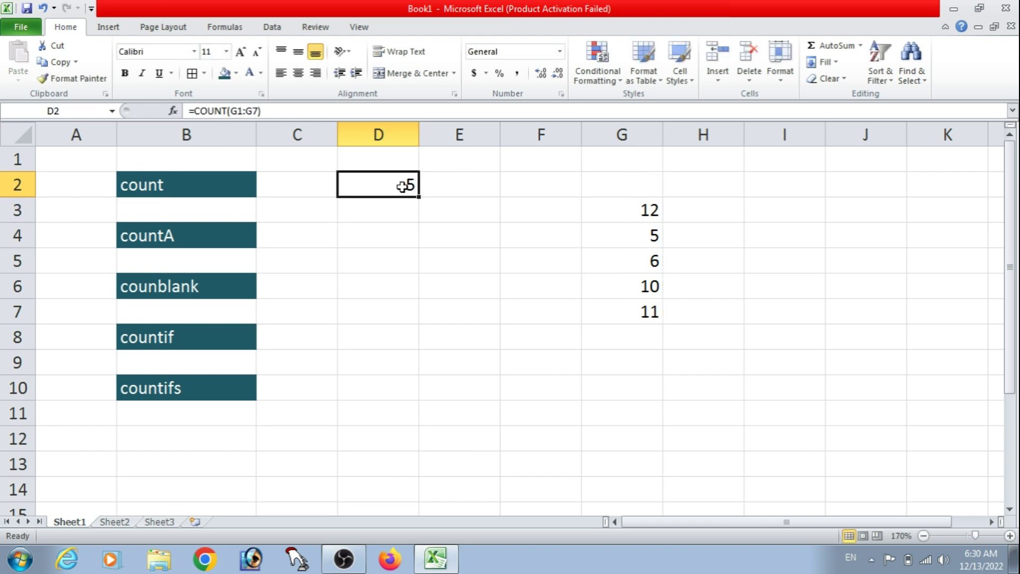
{"action": "left_click", "coordinate": [615, 216]}
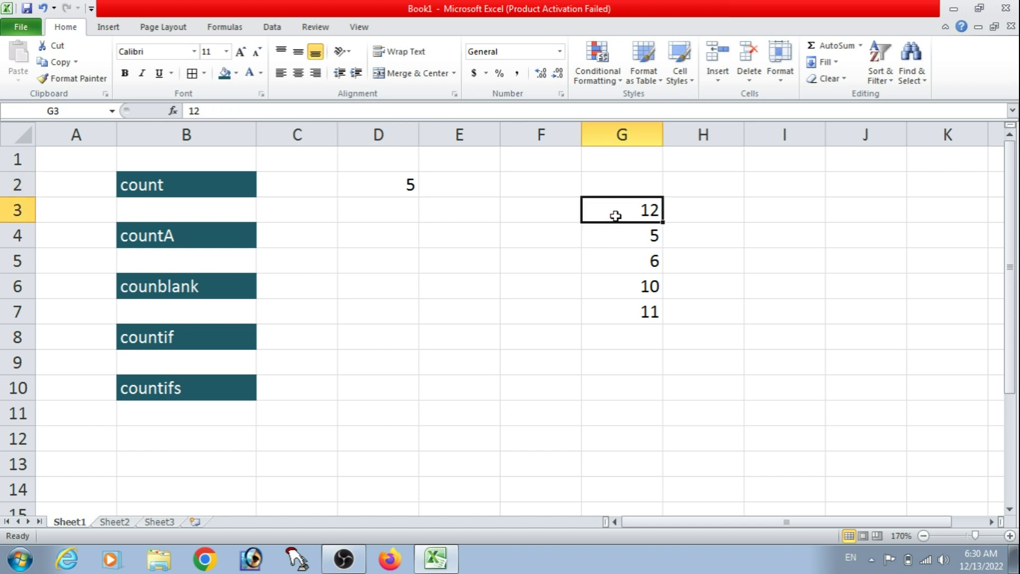
{"action": "left_click", "coordinate": [620, 236]}
{"action": "left_click", "coordinate": [628, 268]}
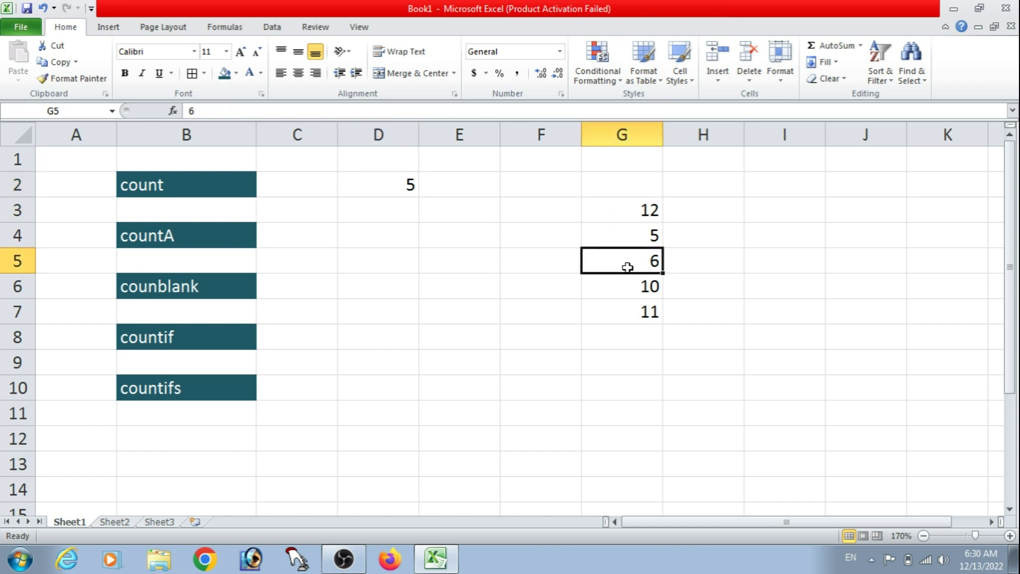
{"action": "left_click", "coordinate": [631, 285]}
{"action": "left_click", "coordinate": [633, 310]}
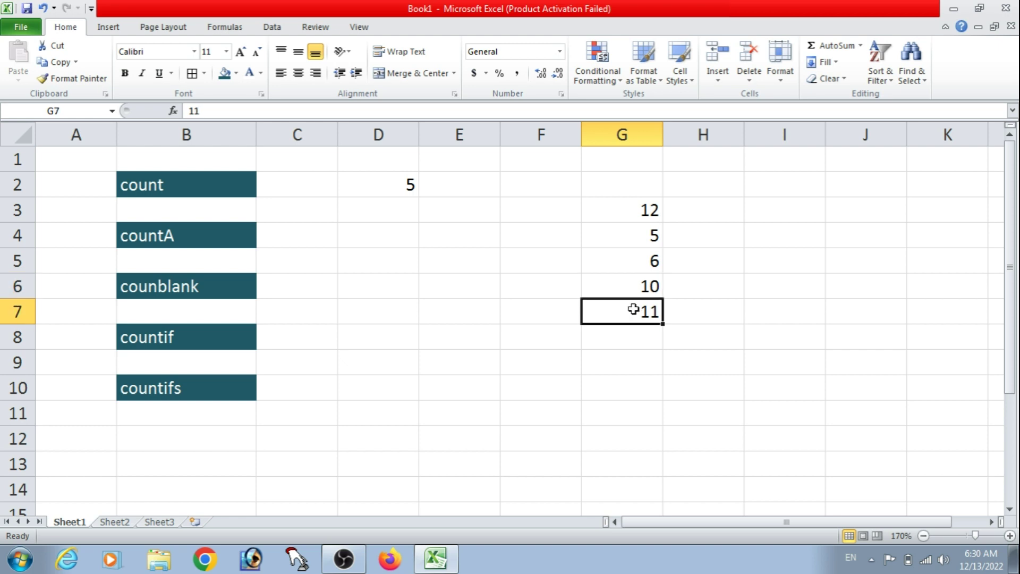
{"action": "left_click", "coordinate": [618, 159]}
{"action": "left_click", "coordinate": [620, 182]}
{"action": "left_click", "coordinate": [620, 165]}
{"action": "left_click", "coordinate": [623, 190]}
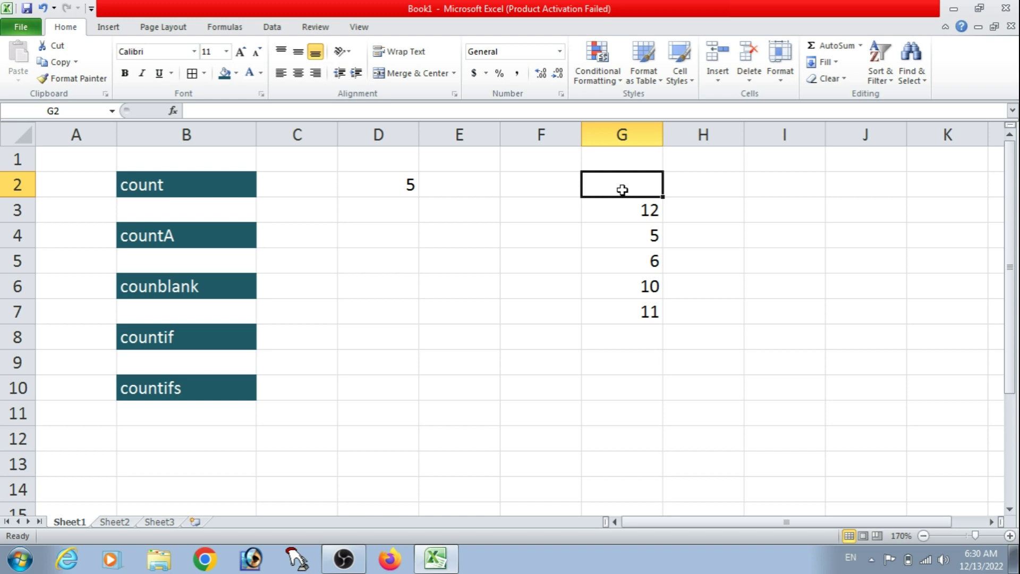
Step: Type abc in G2 and 23 in G1, confirming D2's count rises to 6
{"action": "type", "text": "abc"}
{"action": "key", "text": "Return"}
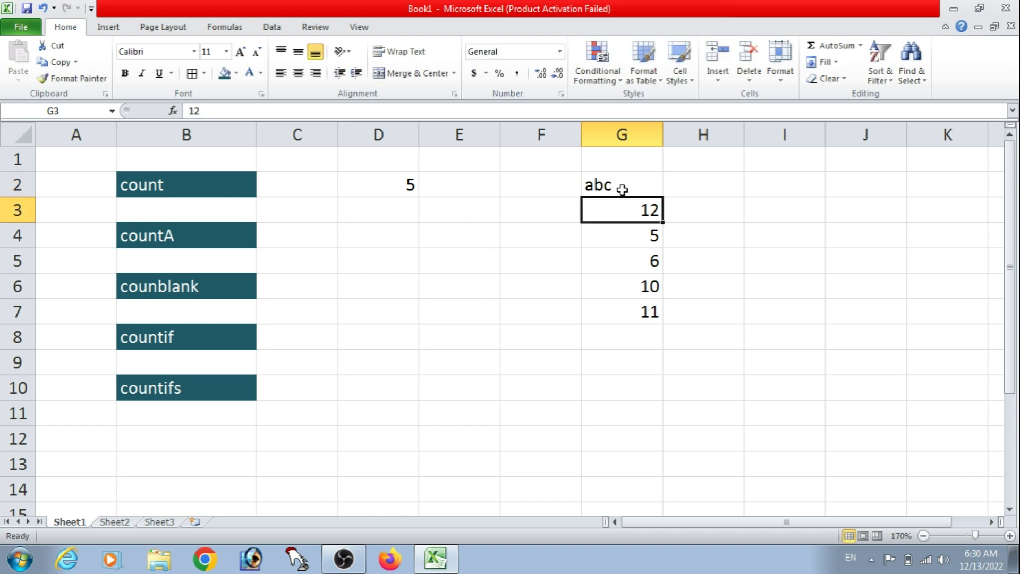
{"action": "left_click", "coordinate": [401, 183]}
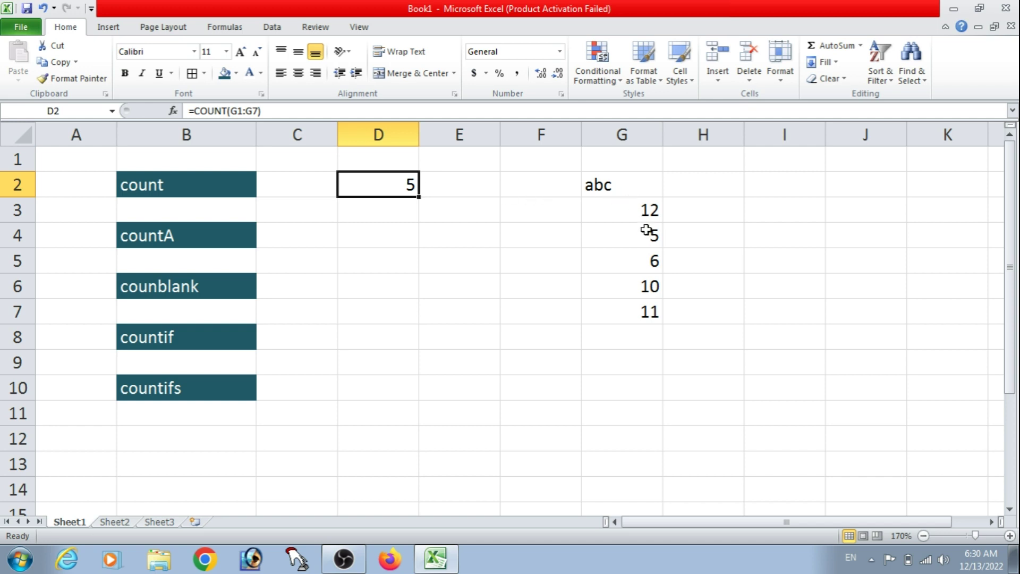
{"action": "left_click", "coordinate": [629, 164]}
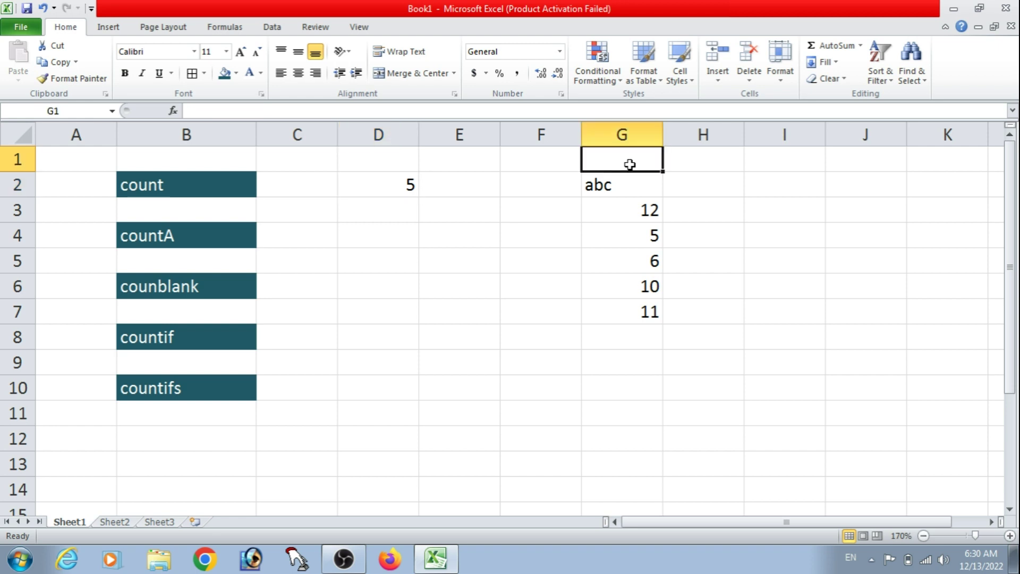
{"action": "type", "text": "23"}
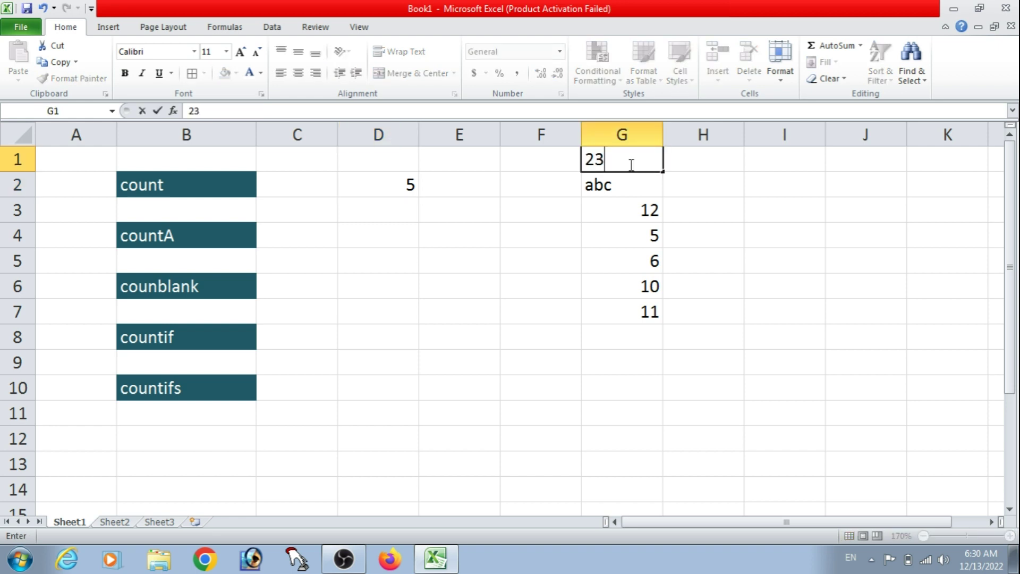
{"action": "key", "text": "Return"}
{"action": "left_click", "coordinate": [402, 189]}
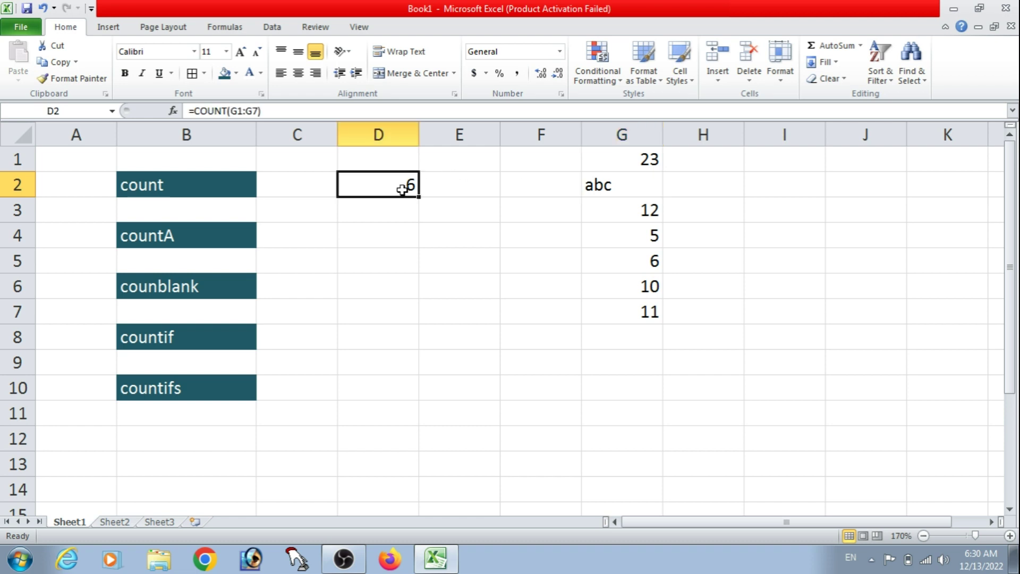
Step: Clear the 6 from G5 so D2's count drops back to 5
{"action": "left_click", "coordinate": [628, 189]}
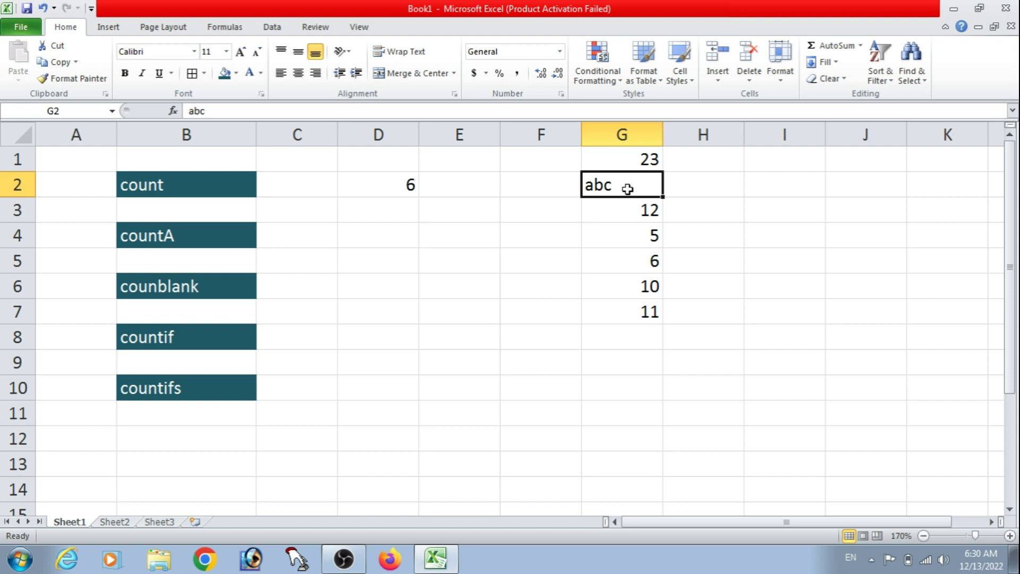
{"action": "left_click", "coordinate": [653, 269]}
{"action": "key", "text": "Delete"}
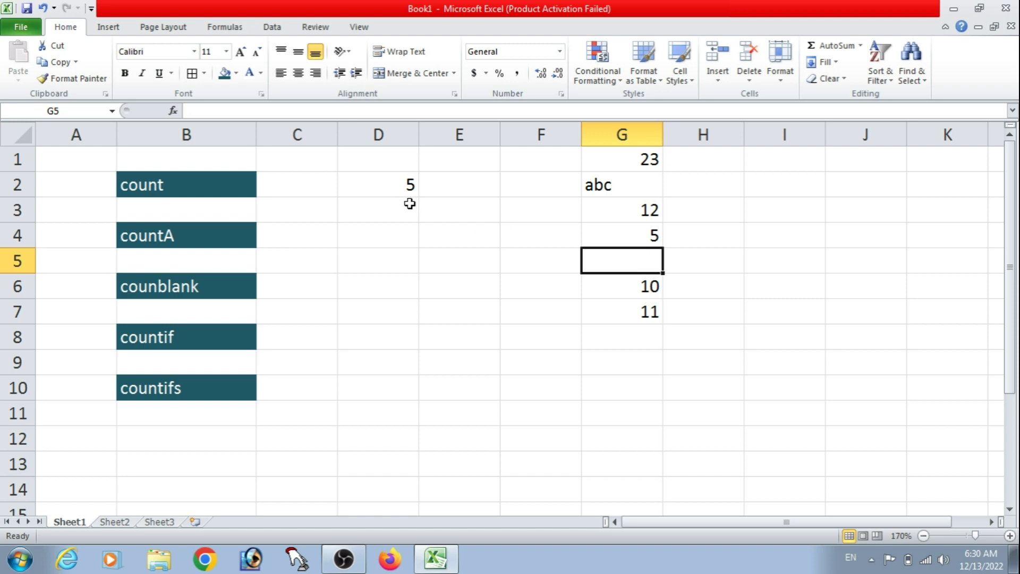
{"action": "left_click", "coordinate": [399, 187]}
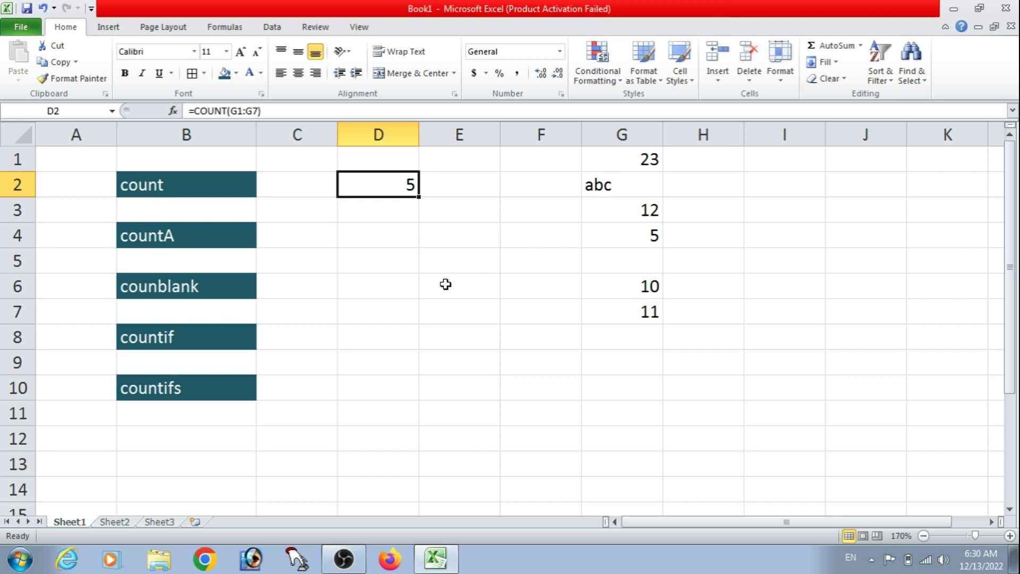
Step: Enter =COUNTA(G1:G8) in D4, returning 6 non-empty cells including abc
{"action": "left_click", "coordinate": [398, 235]}
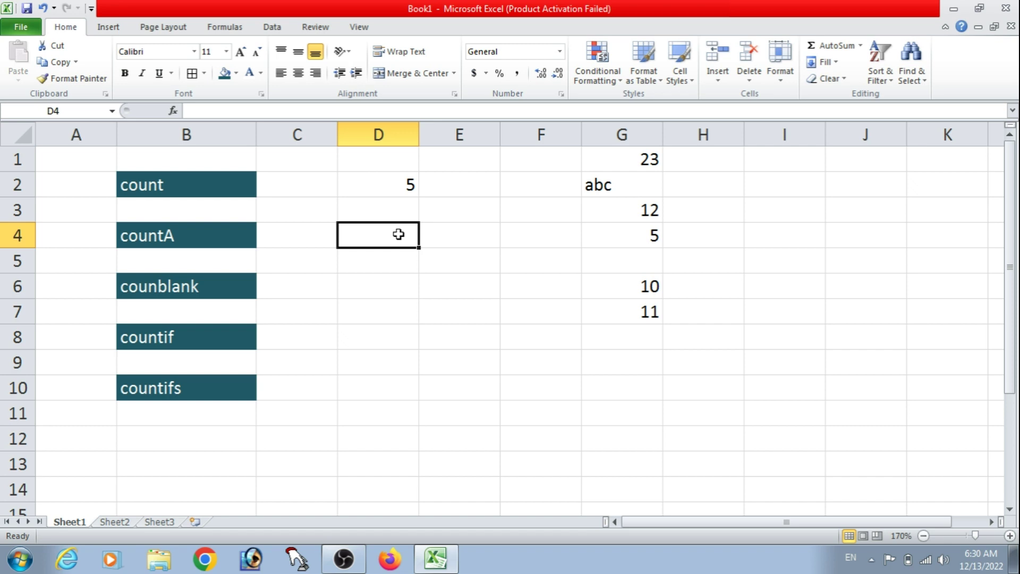
{"action": "type", "text": "=cou"}
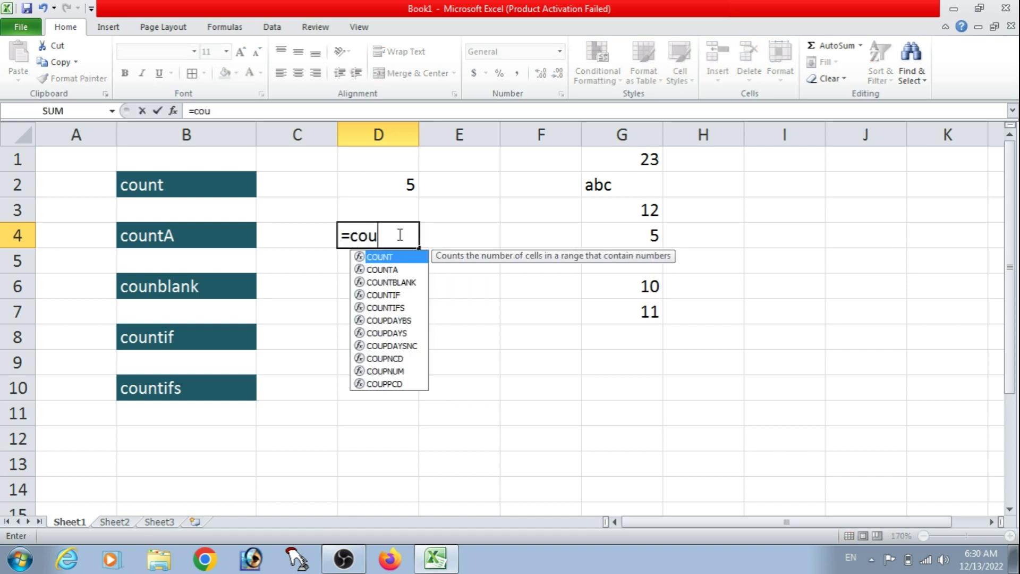
{"action": "type", "text": "na"}
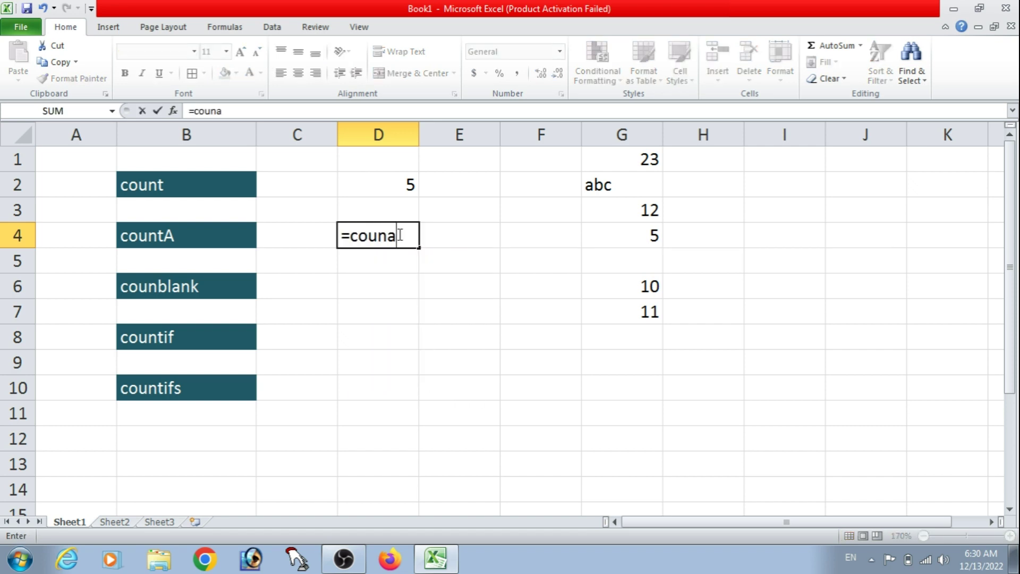
{"action": "key", "text": "BackSpace"}
{"action": "key", "text": "Down"}
{"action": "key", "text": "Tab"}
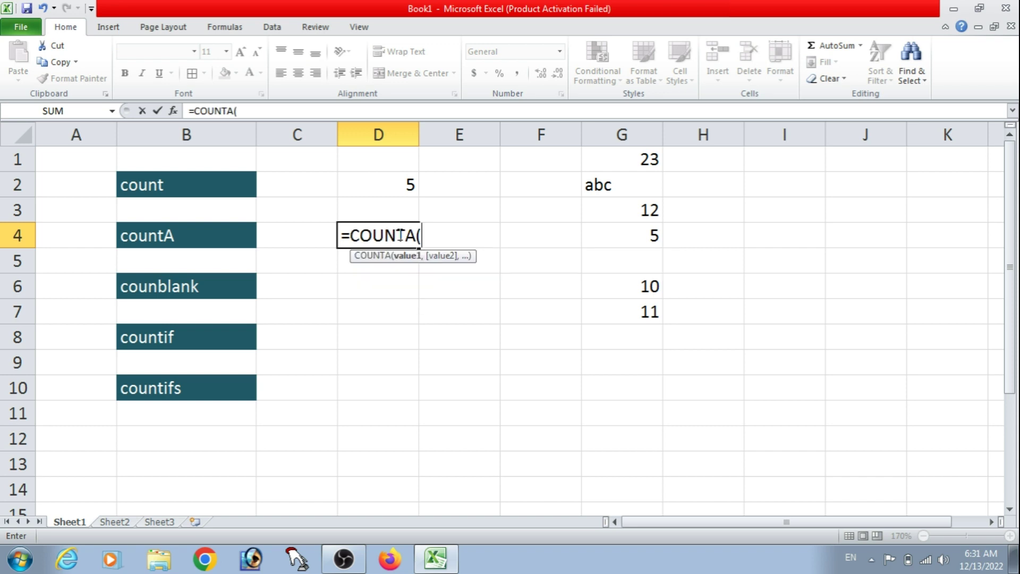
{"action": "left_click", "coordinate": [613, 162]}
{"action": "left_click_drag", "start_coordinate": [614, 161], "coordinate": [617, 328]}
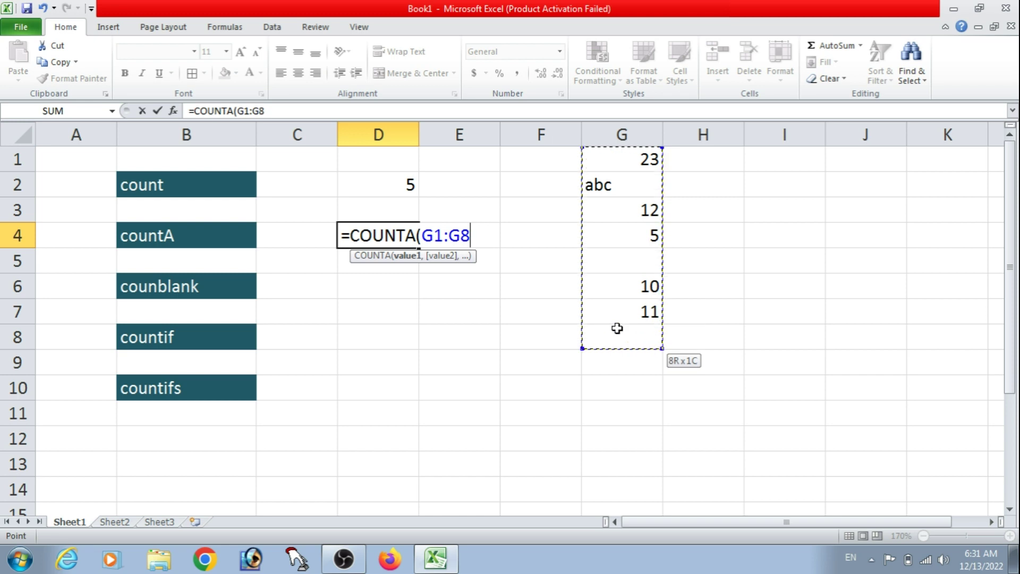
{"action": "key", "text": "Return"}
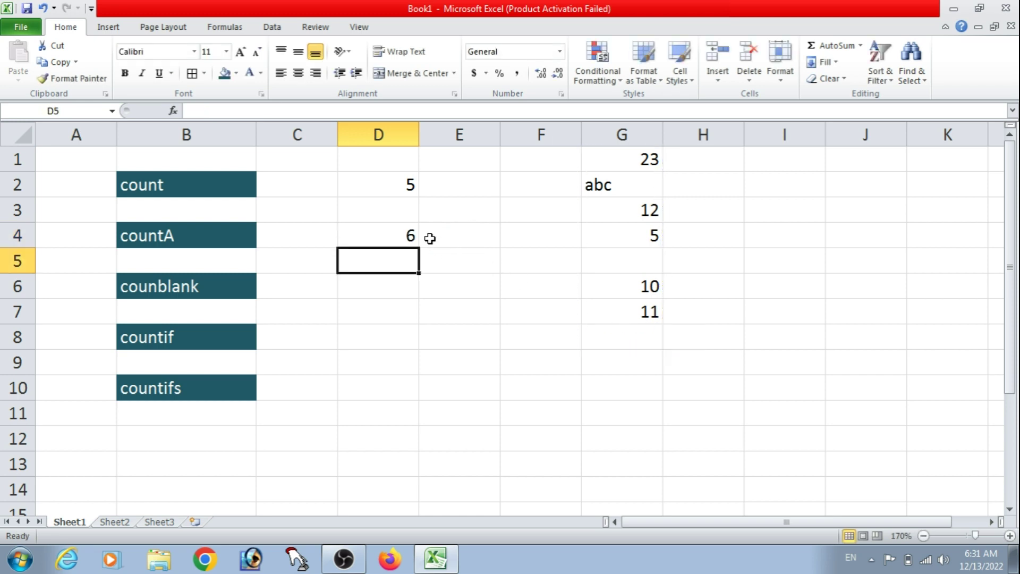
{"action": "left_click", "coordinate": [403, 242]}
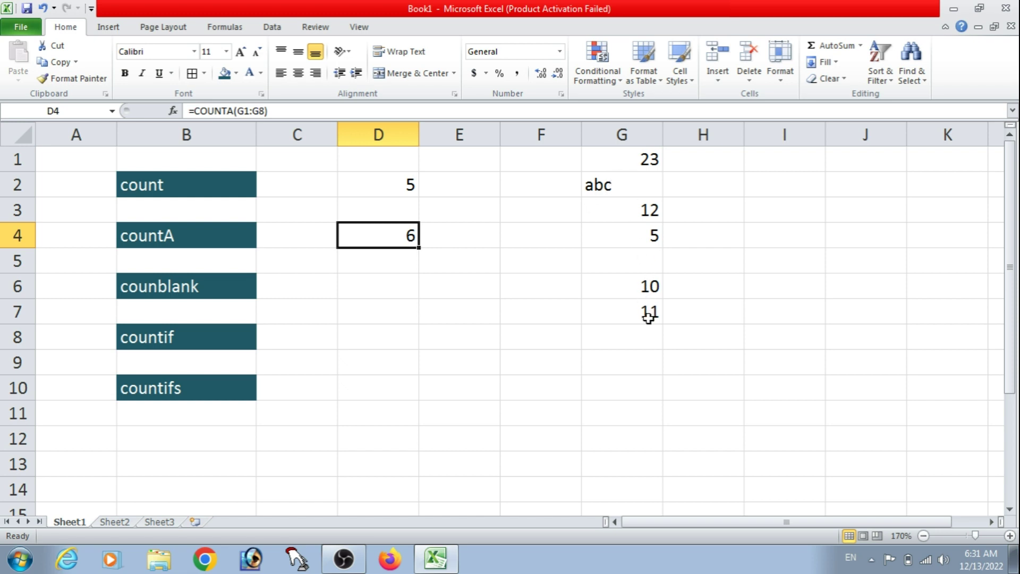
{"action": "left_click", "coordinate": [644, 263]}
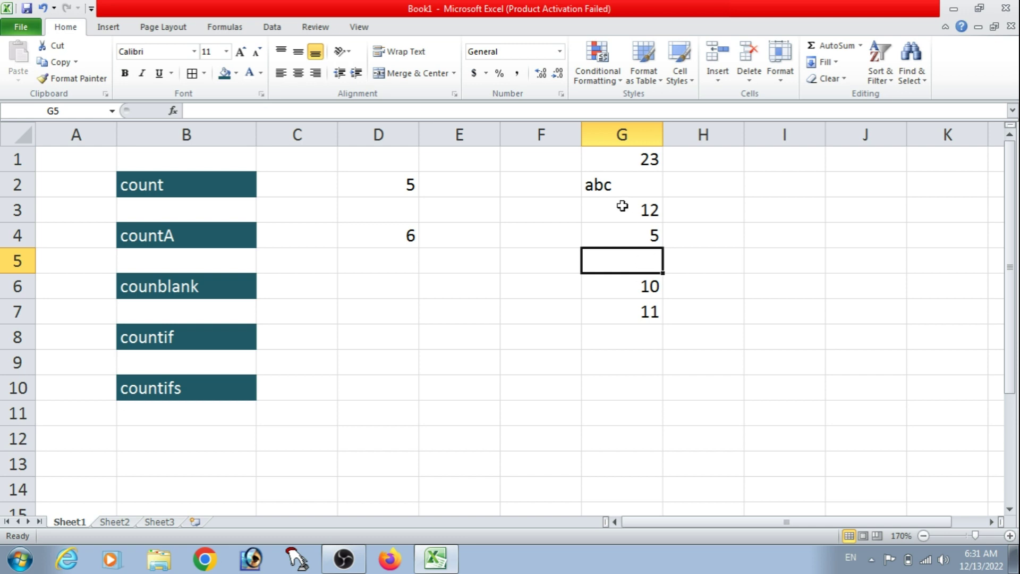
Step: Enter zbc in empty cell G5 and check the recalculated COUNTA in D4
{"action": "left_click", "coordinate": [613, 184]}
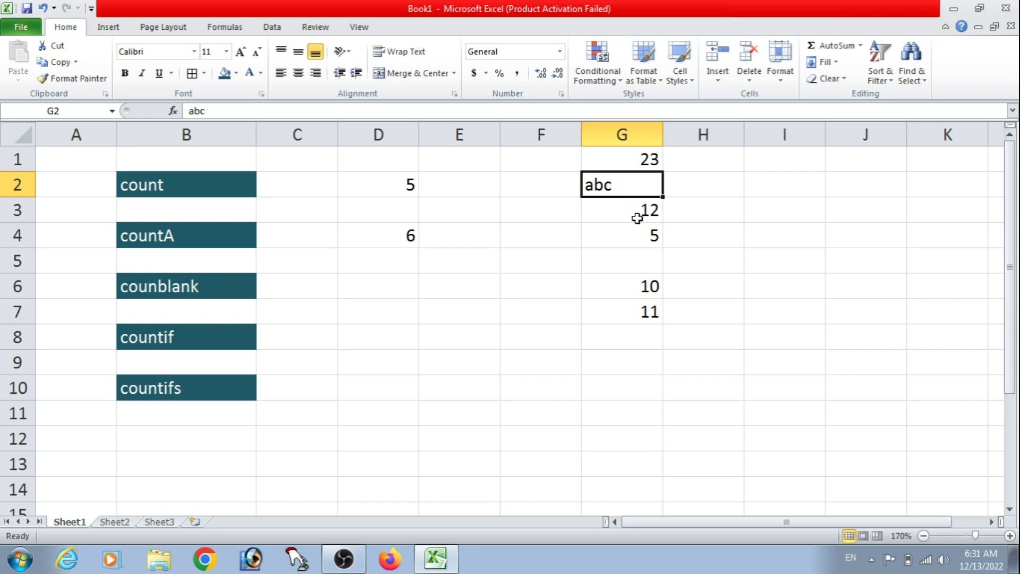
{"action": "left_click", "coordinate": [638, 260]}
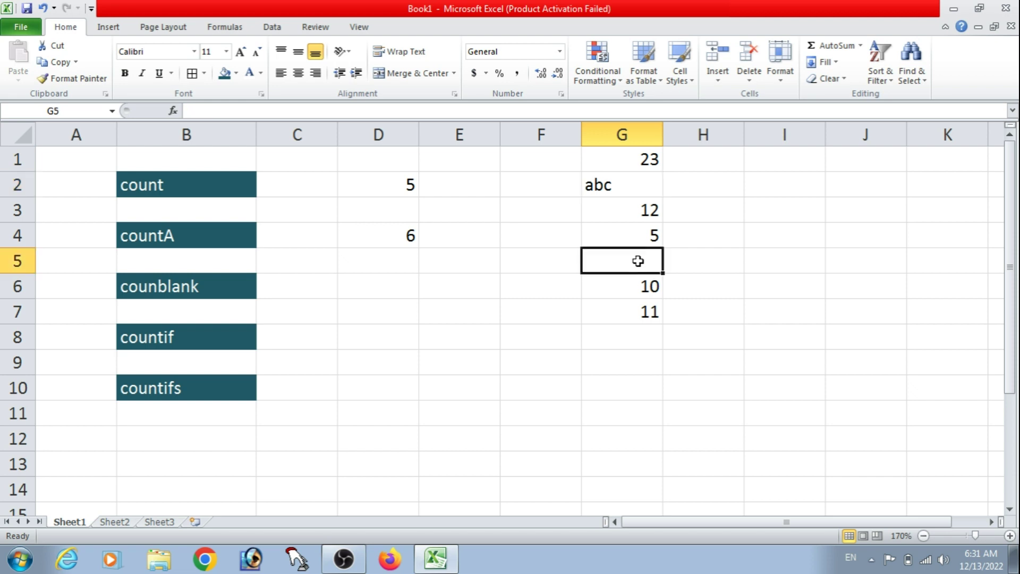
{"action": "type", "text": "zbc"}
{"action": "key", "text": "Return"}
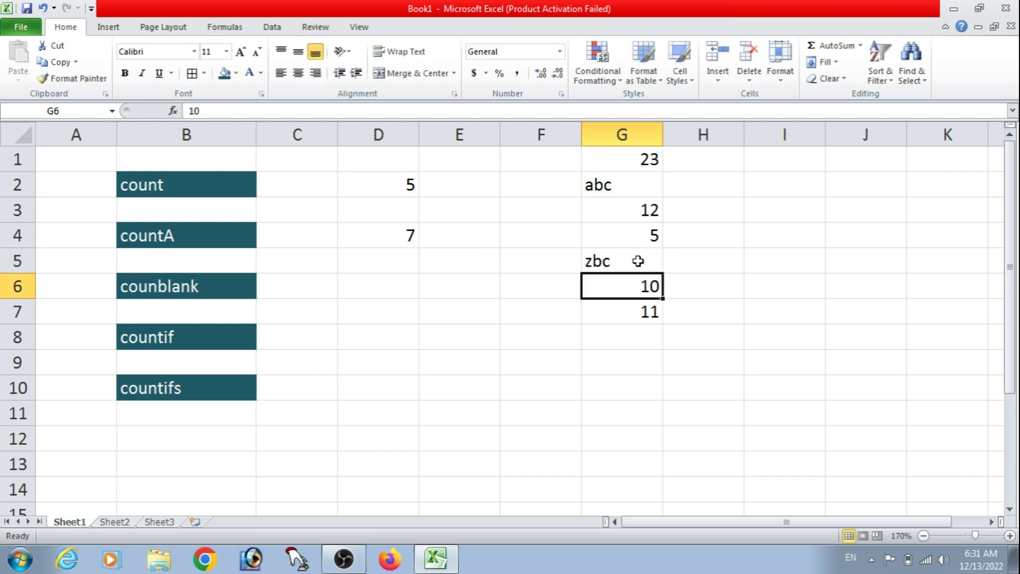
{"action": "left_click", "coordinate": [415, 241]}
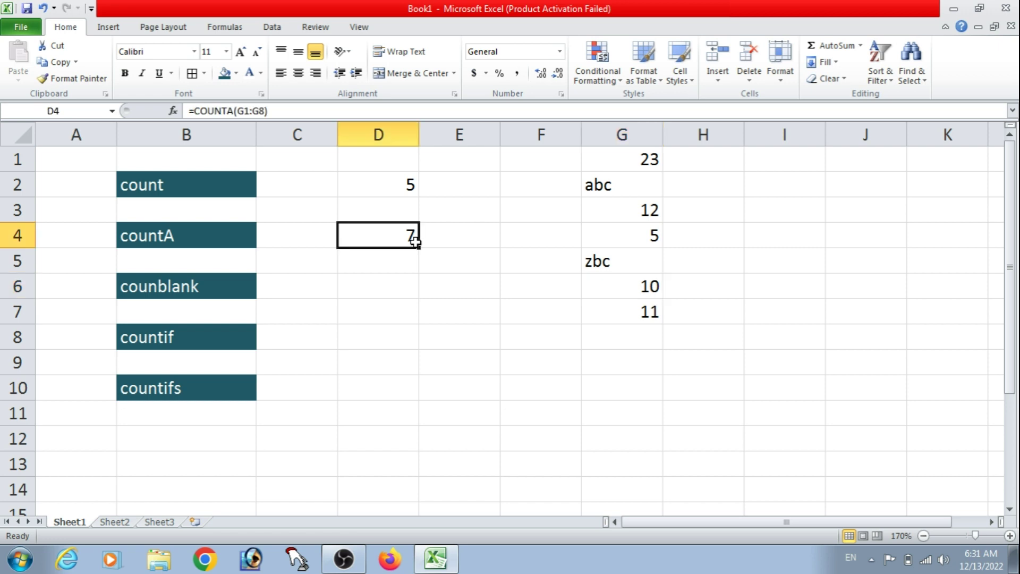
Step: Click through cells G3, G4 and F5 to review the column values
{"action": "left_click", "coordinate": [645, 206]}
{"action": "key", "text": "Home"}
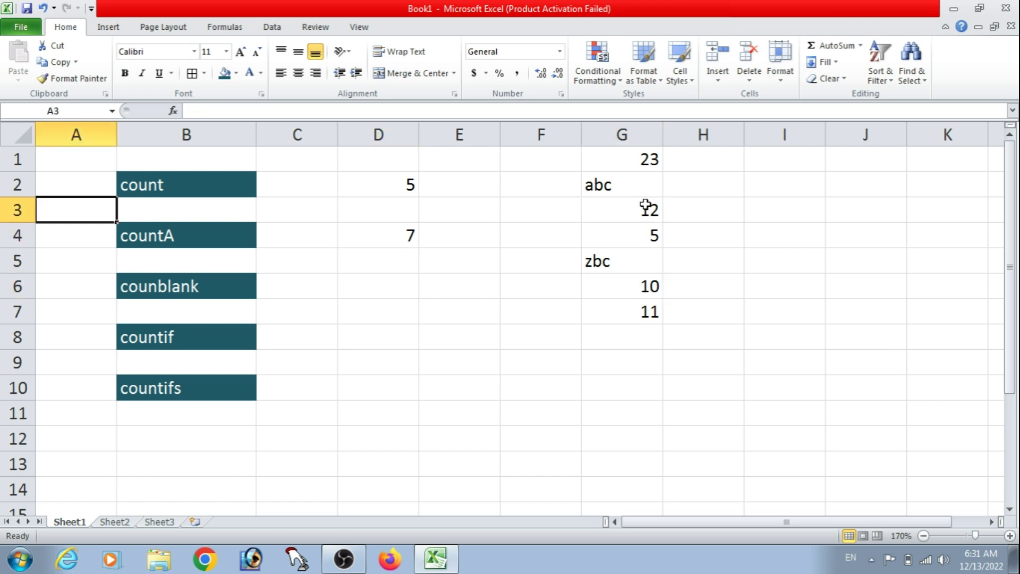
{"action": "left_click", "coordinate": [653, 210]}
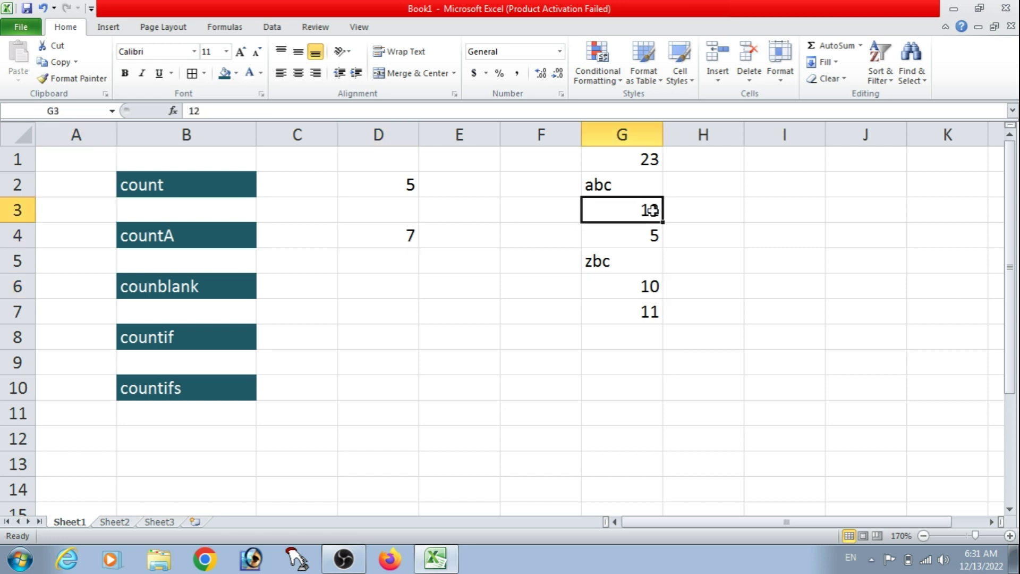
{"action": "key", "text": "Home"}
{"action": "left_click", "coordinate": [665, 210]}
{"action": "left_click", "coordinate": [641, 210]}
{"action": "key", "text": "Home"}
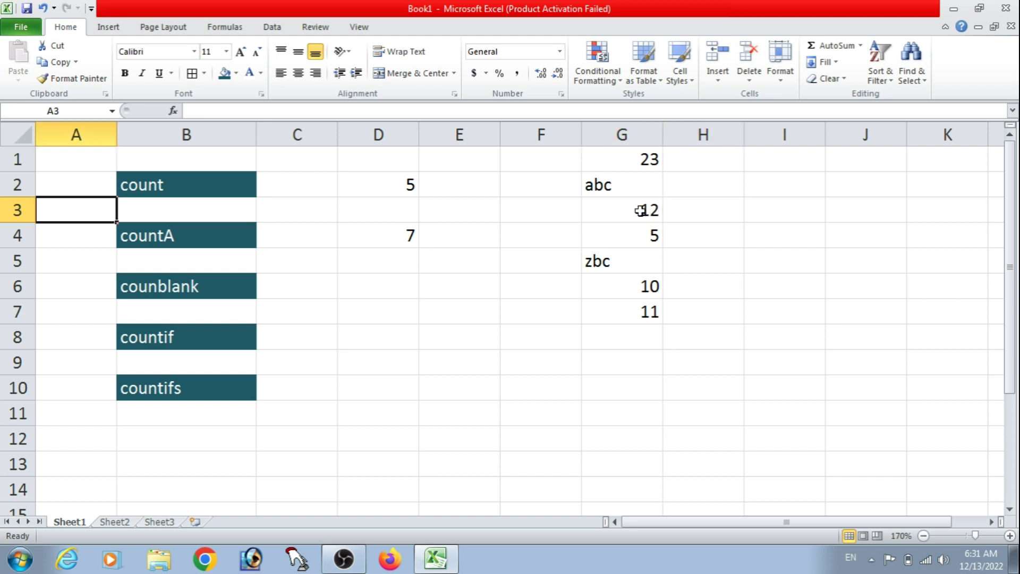
{"action": "left_click", "coordinate": [641, 234]}
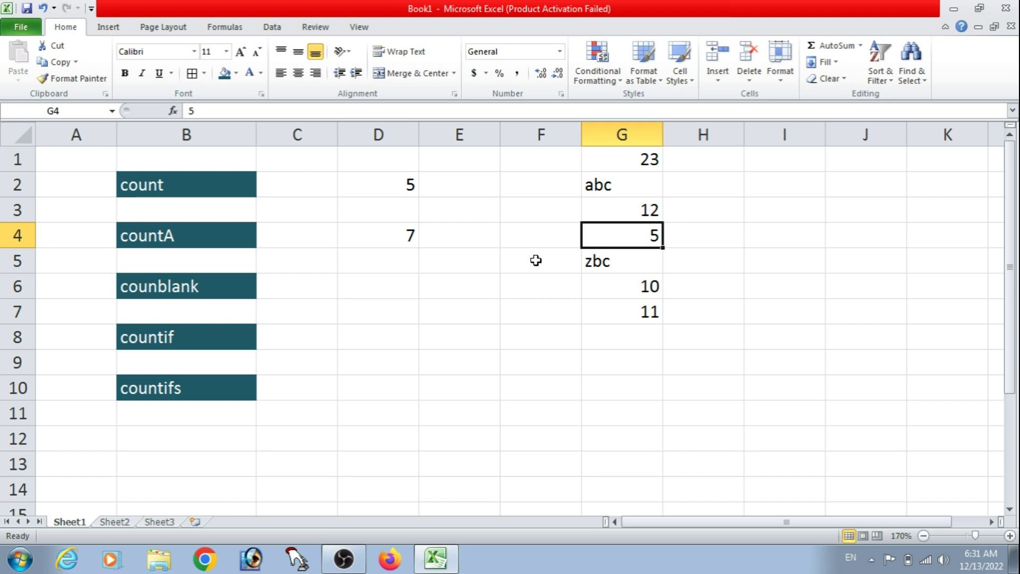
{"action": "left_click", "coordinate": [552, 257]}
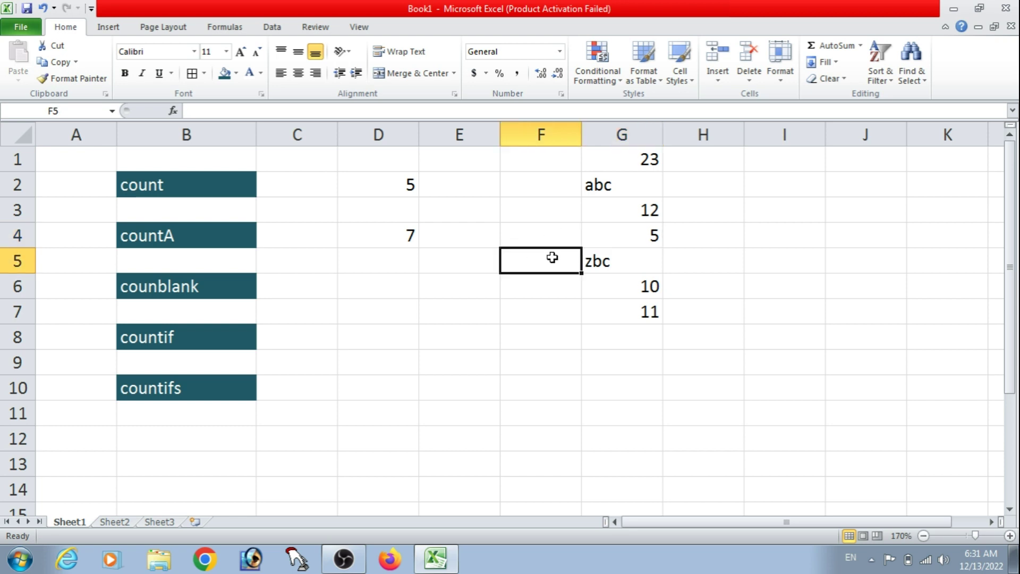
Step: Clear G5 and G6, then check COUNT in D2 reads 4 and COUNTA in D4 reads 5
{"action": "left_click", "coordinate": [600, 260]}
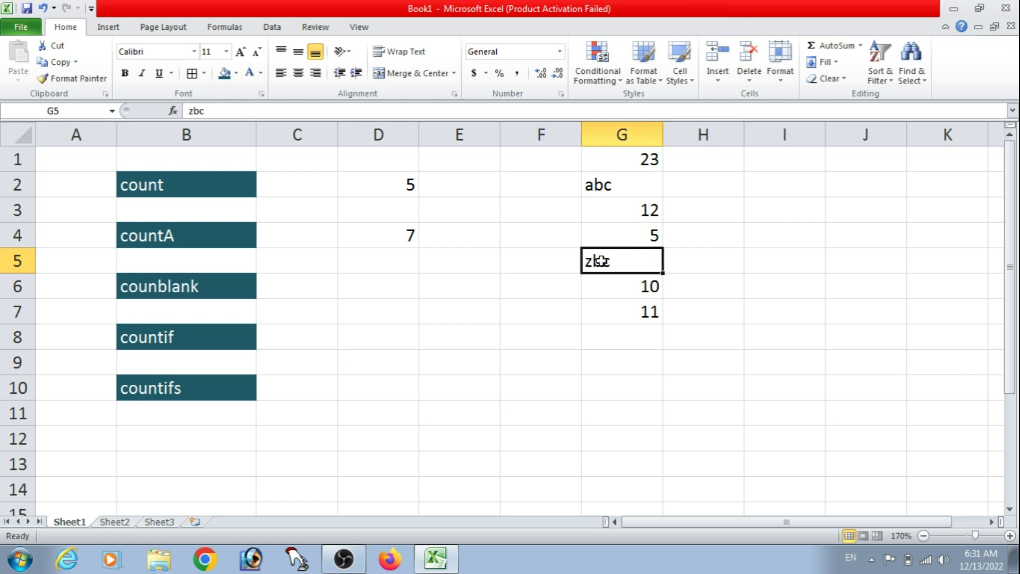
{"action": "key", "text": "Delete"}
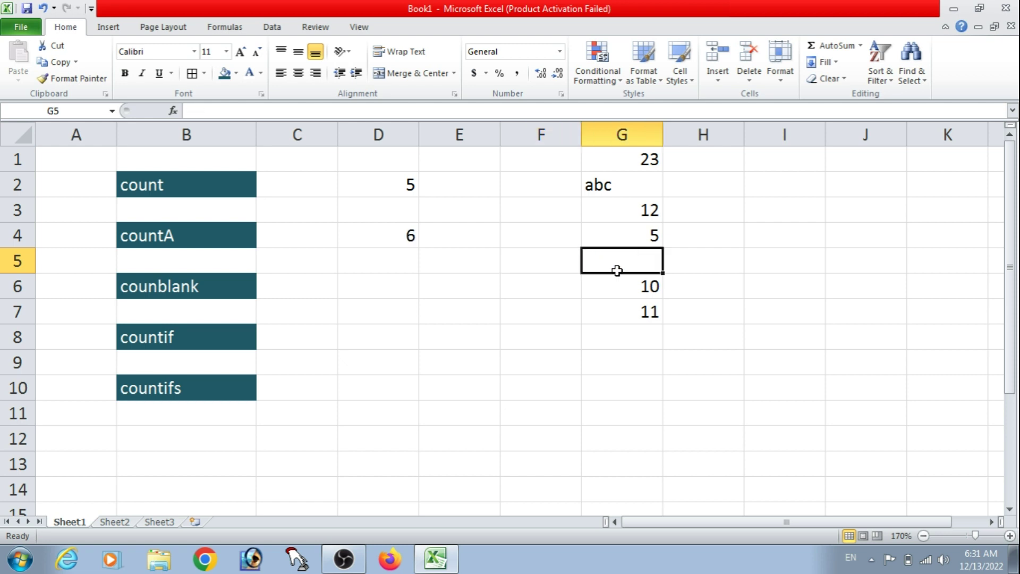
{"action": "left_click", "coordinate": [628, 288]}
{"action": "key", "text": "Delete"}
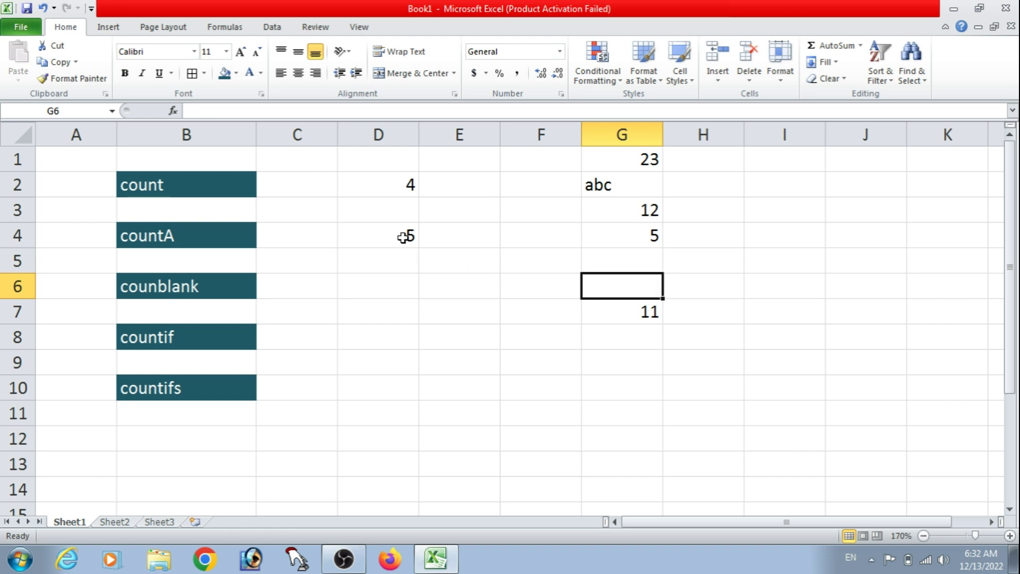
{"action": "left_click", "coordinate": [399, 235]}
{"action": "left_click", "coordinate": [396, 185]}
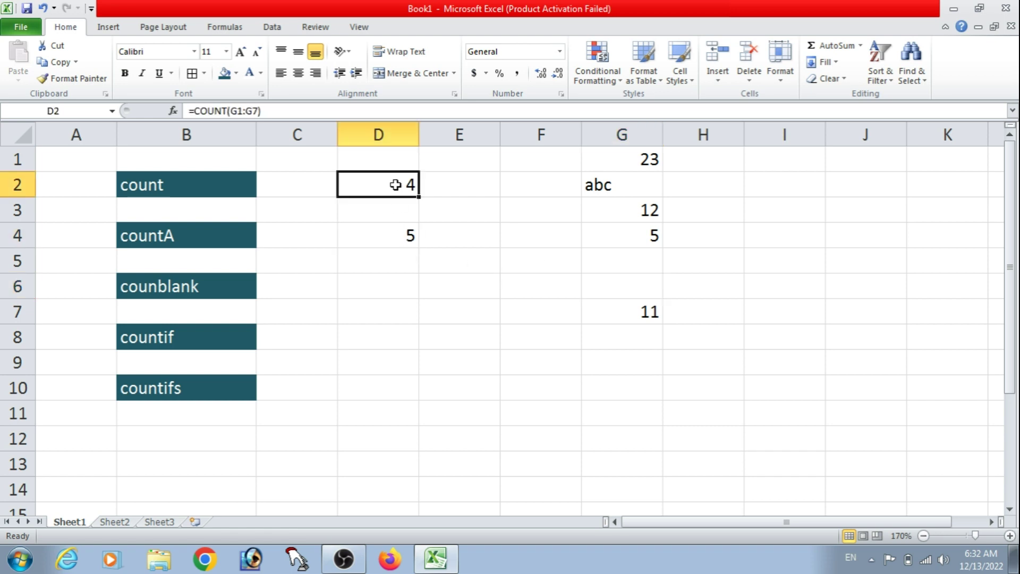
{"action": "left_click", "coordinate": [398, 235]}
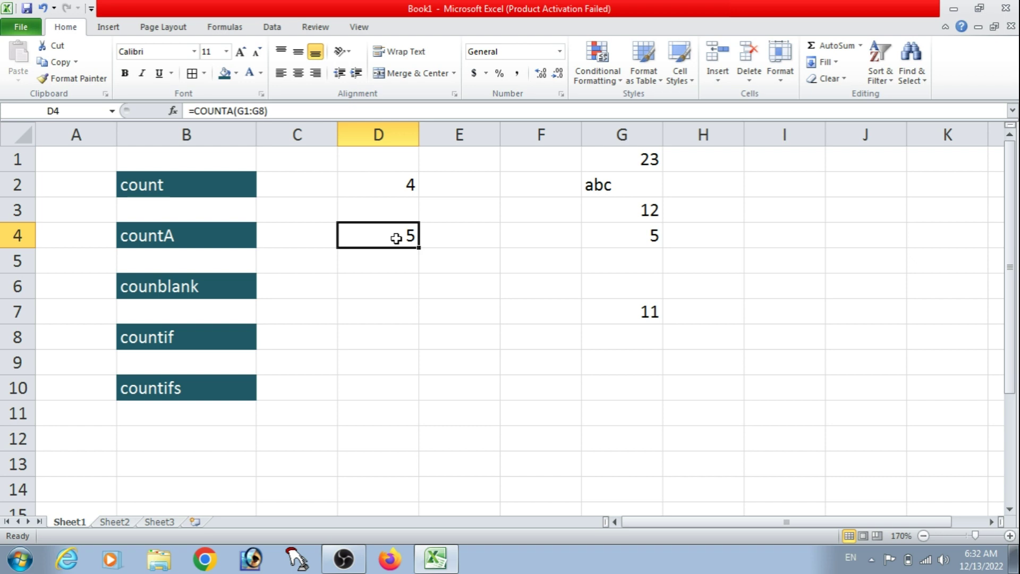
{"action": "left_click", "coordinate": [379, 286]}
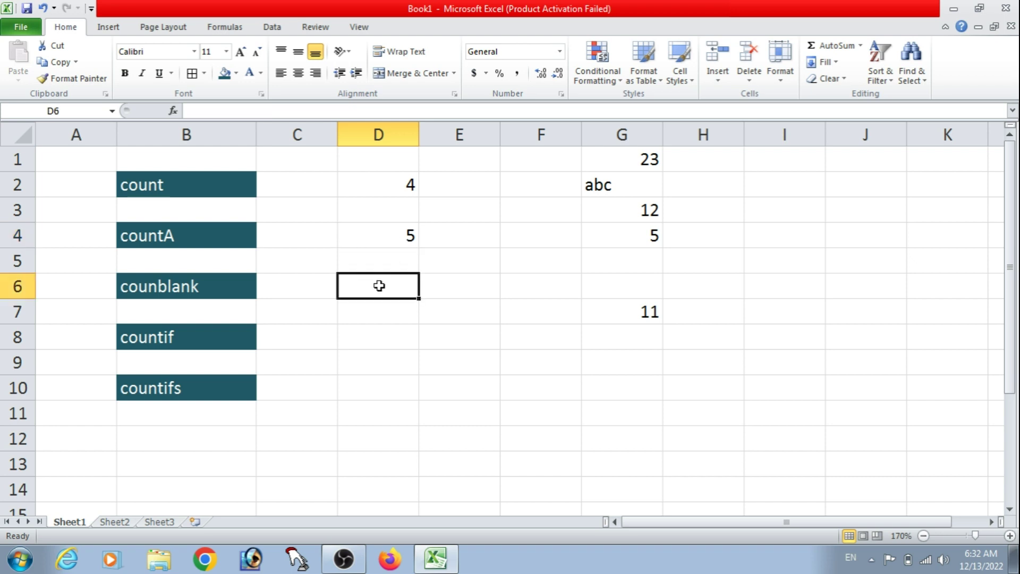
Step: Enter =COUNTBLANK(G1:G7) in D6 and review the result
{"action": "type", "text": "=con"}
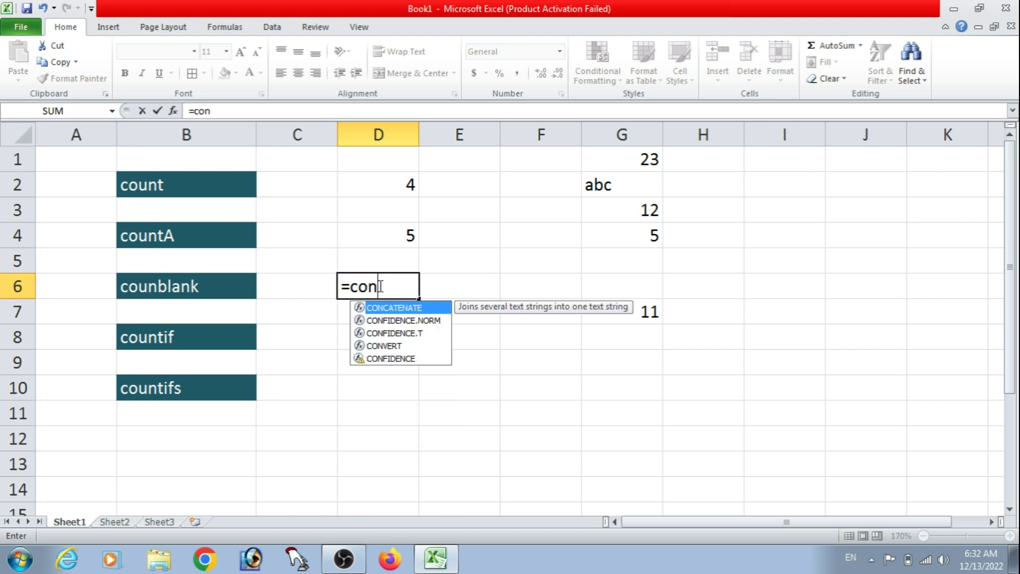
{"action": "key", "text": "BackSpace"}
{"action": "type", "text": "unt"}
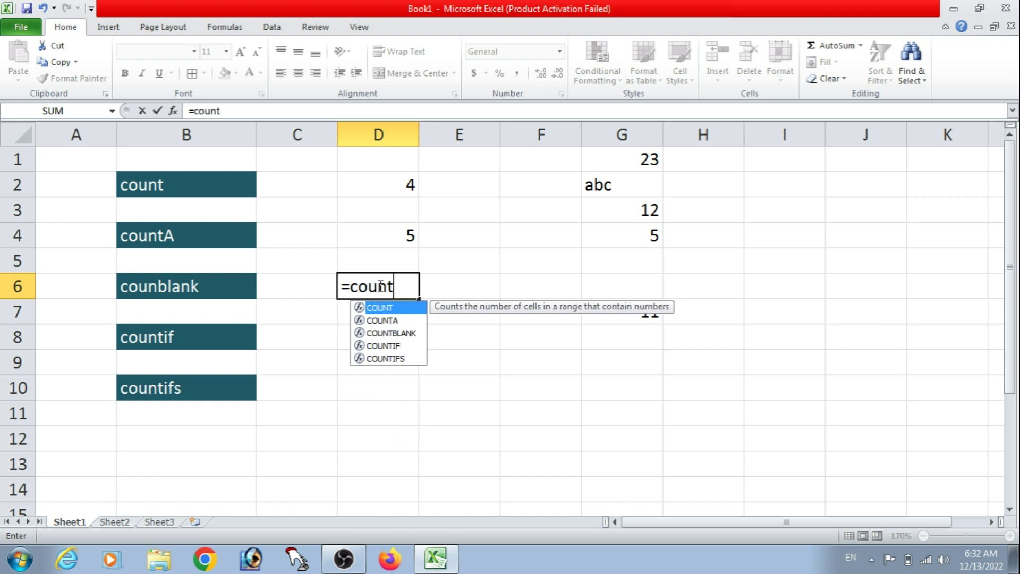
{"action": "key", "text": "Down"}
{"action": "key", "text": "Down"}
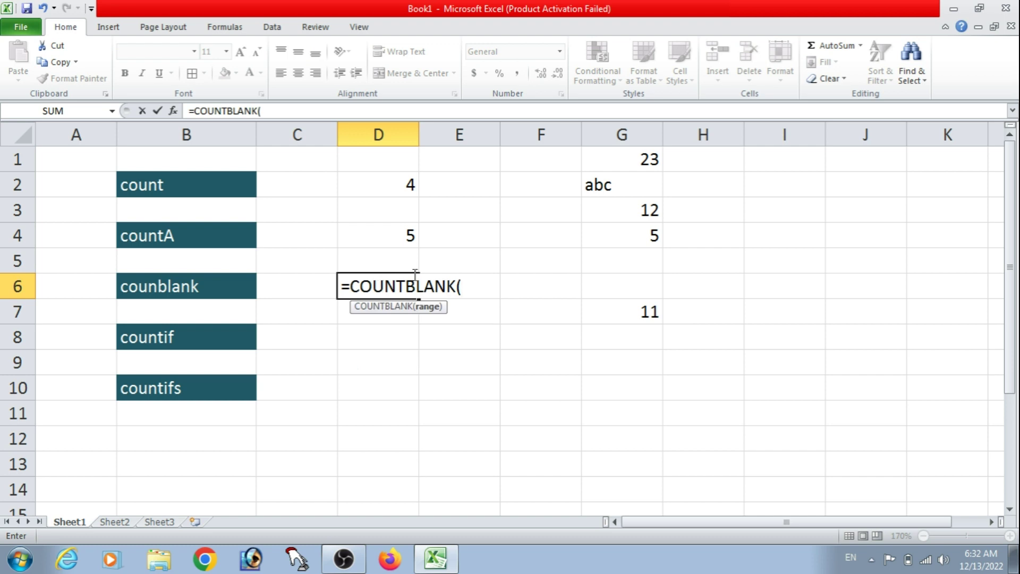
{"action": "left_click_drag", "start_coordinate": [610, 159], "coordinate": [618, 302]}
{"action": "key", "text": "Return"}
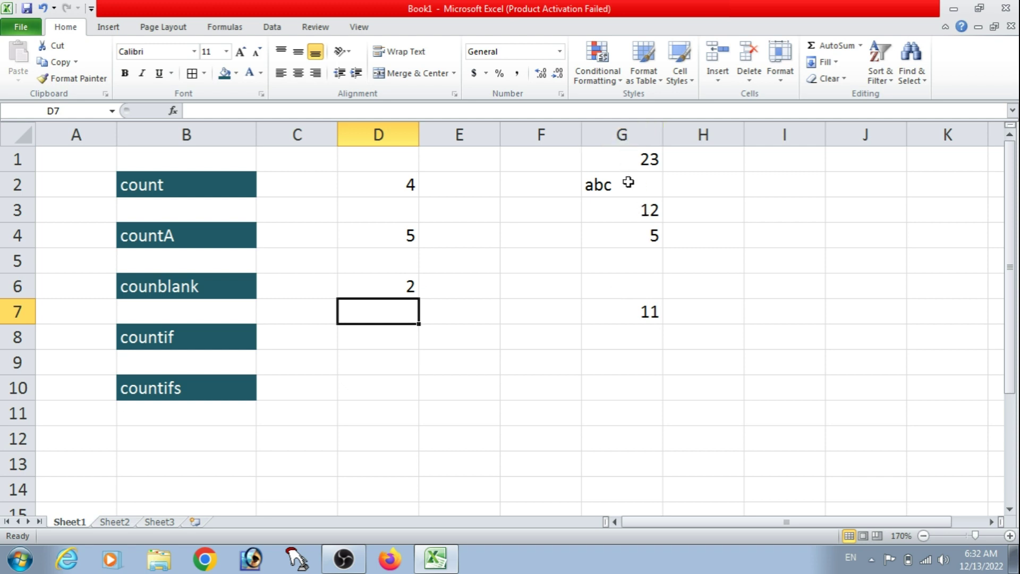
{"action": "left_click", "coordinate": [414, 289]}
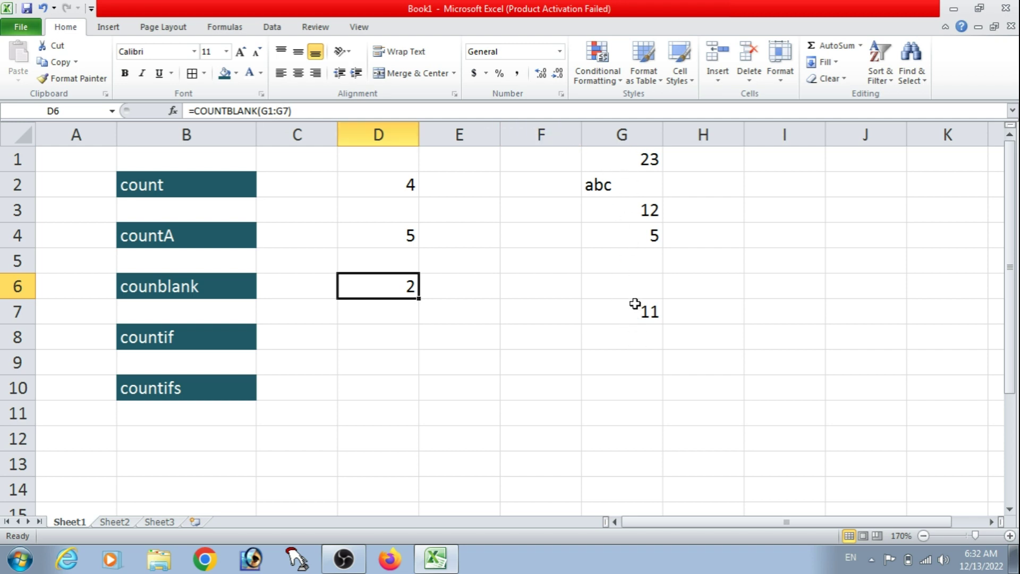
Step: Clear the 5 from G4 so D2, D4 and D6 read 3, 4 and 3
{"action": "left_click", "coordinate": [632, 285]}
{"action": "left_click", "coordinate": [630, 259]}
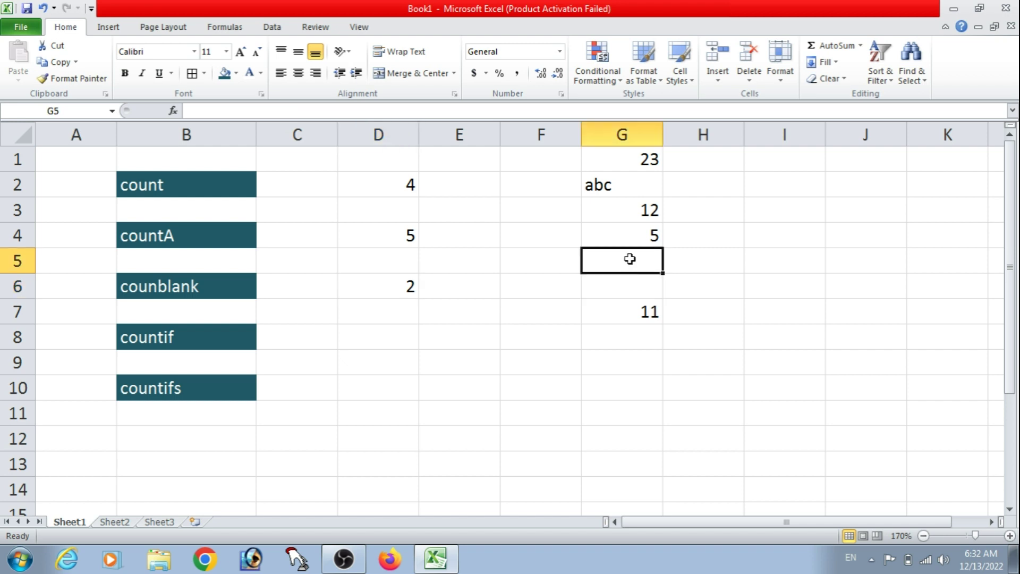
{"action": "left_click", "coordinate": [406, 288]}
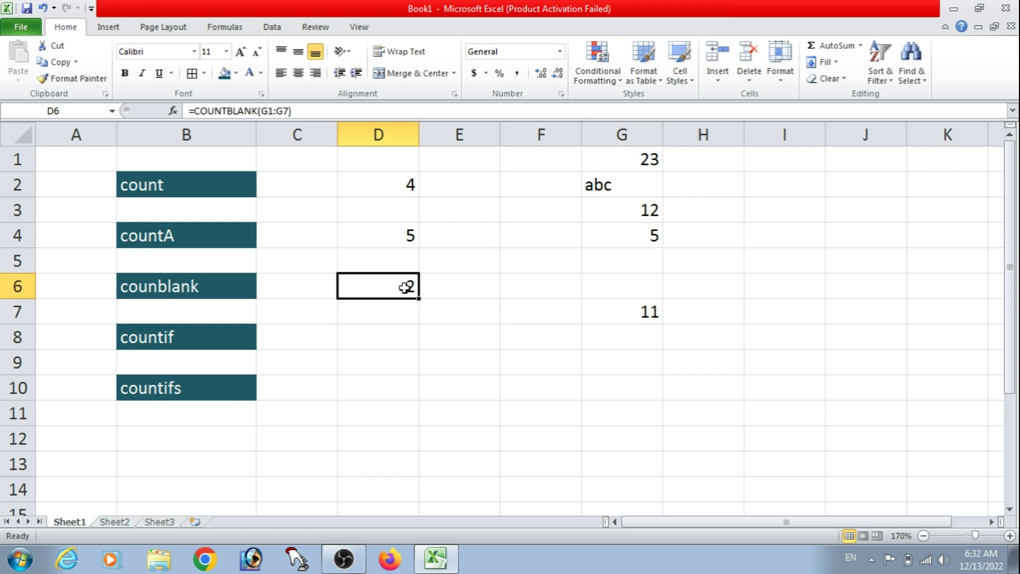
{"action": "left_click", "coordinate": [614, 237]}
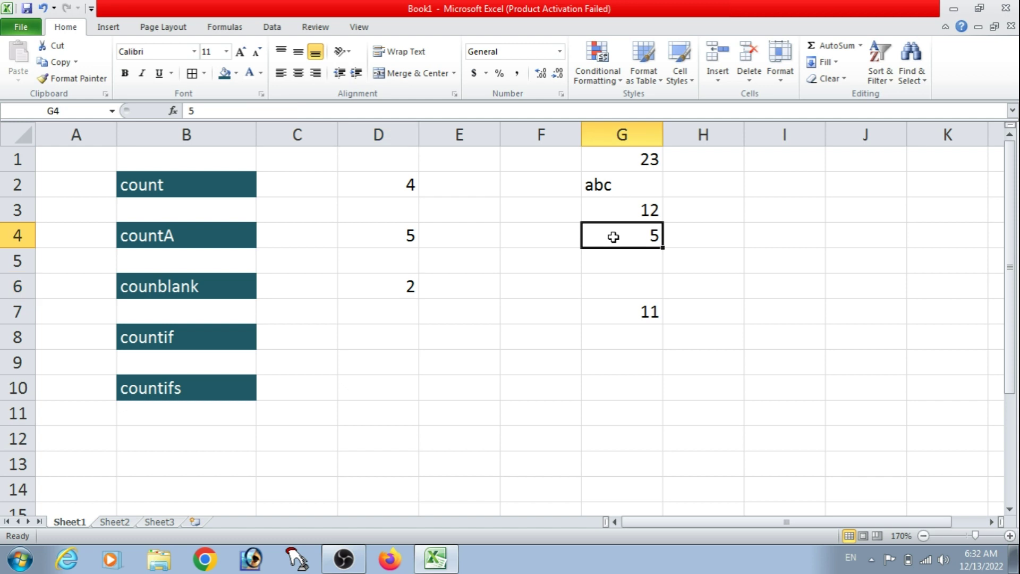
{"action": "key", "text": "Delete"}
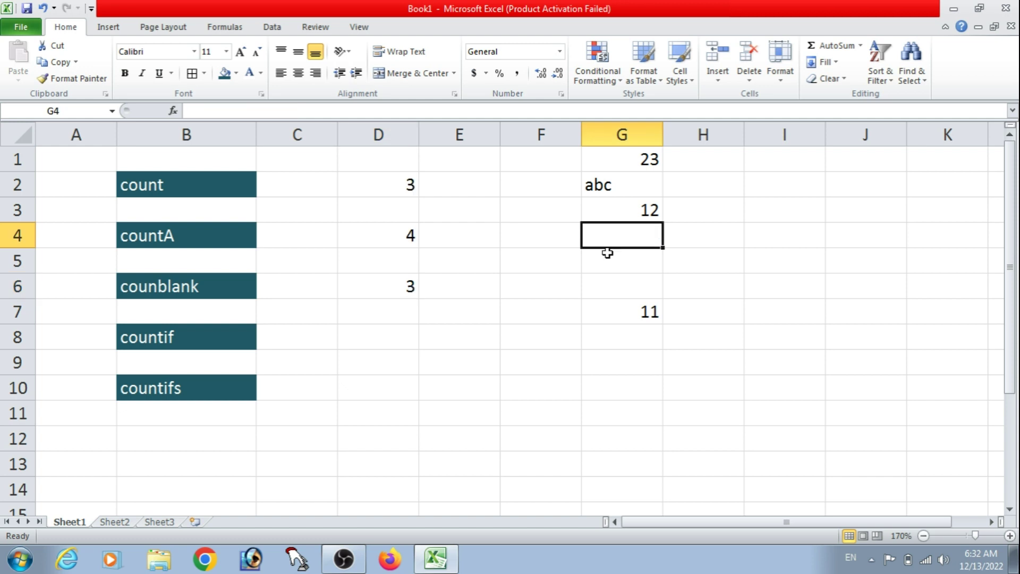
{"action": "left_click", "coordinate": [411, 293]}
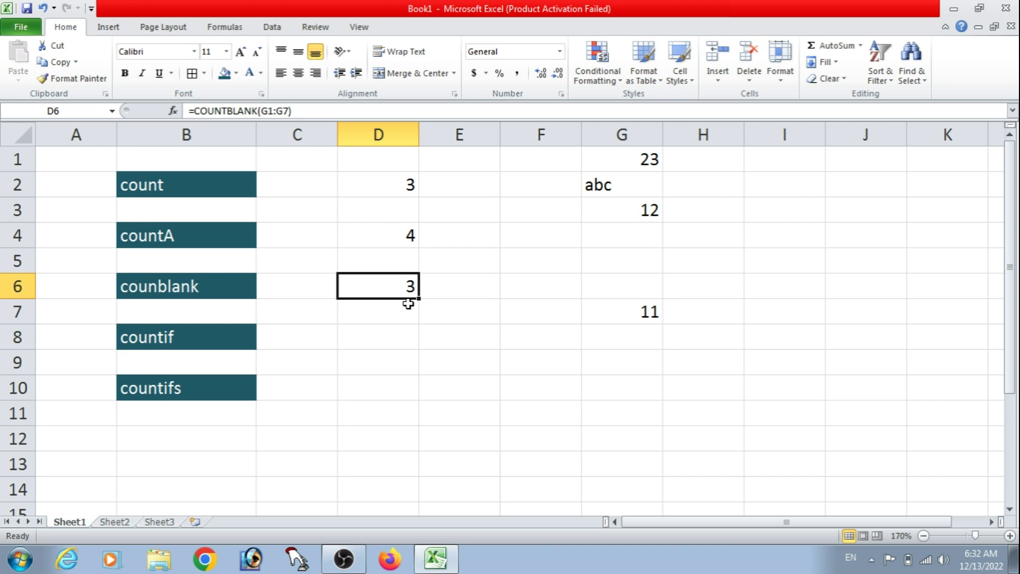
{"action": "left_click", "coordinate": [401, 337]}
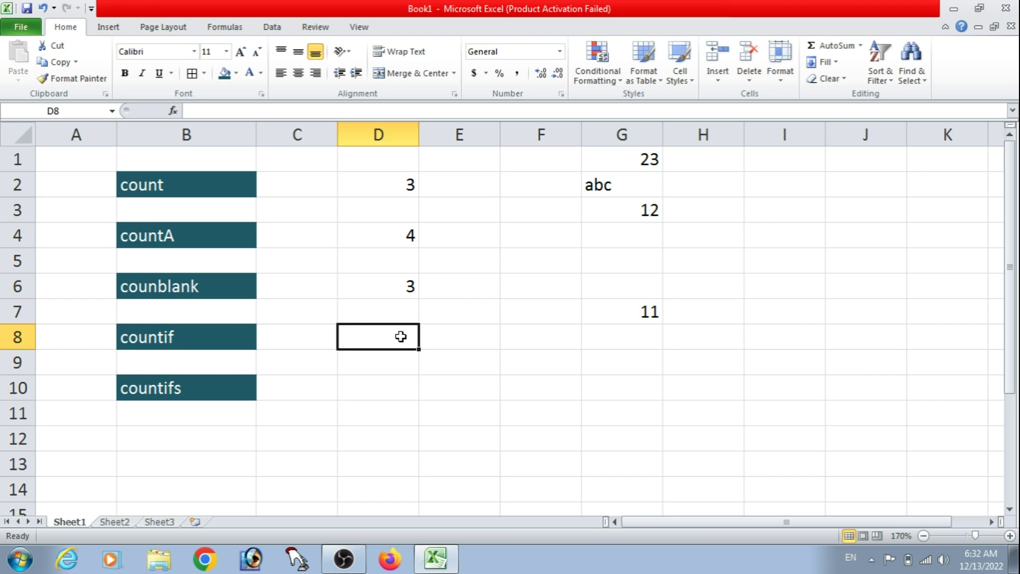
Step: View Sheet2's employee table, then try taking both labels together, dismissing the multiple-selection warnings
{"action": "left_click", "coordinate": [126, 521]}
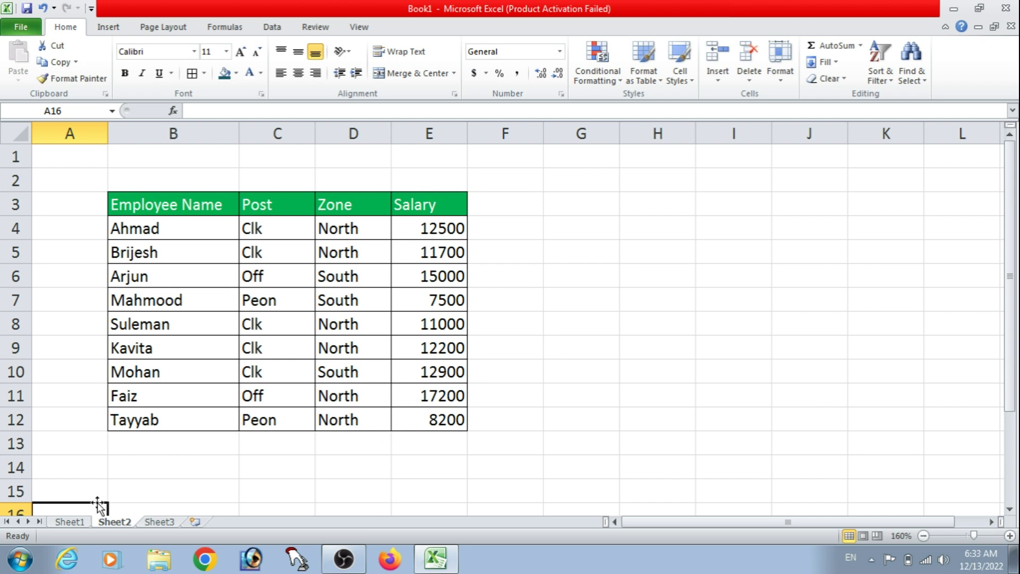
{"action": "left_click", "coordinate": [80, 522]}
{"action": "left_click", "coordinate": [152, 337]}
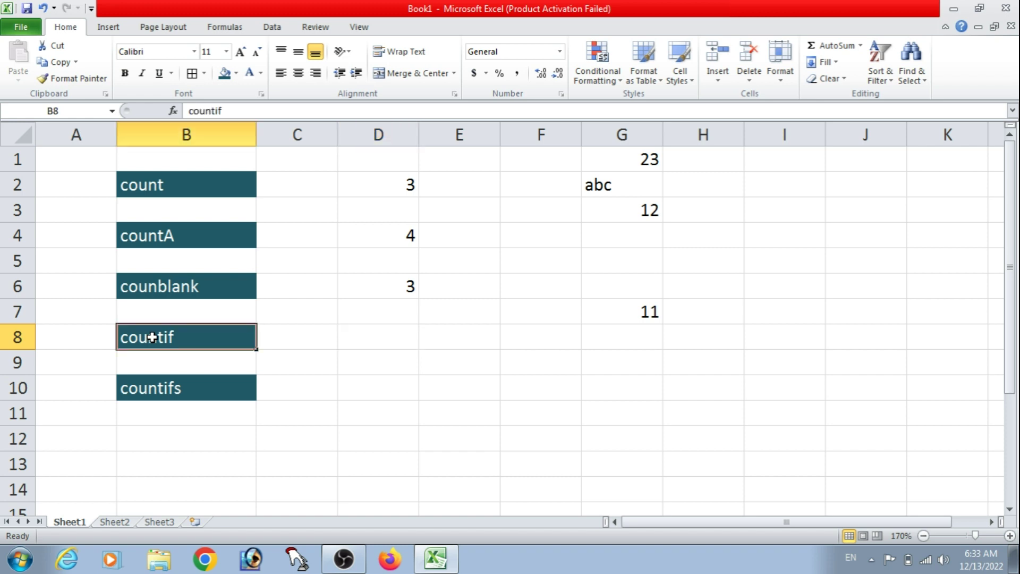
{"action": "left_click", "coordinate": [162, 387], "text": "ctrl"}
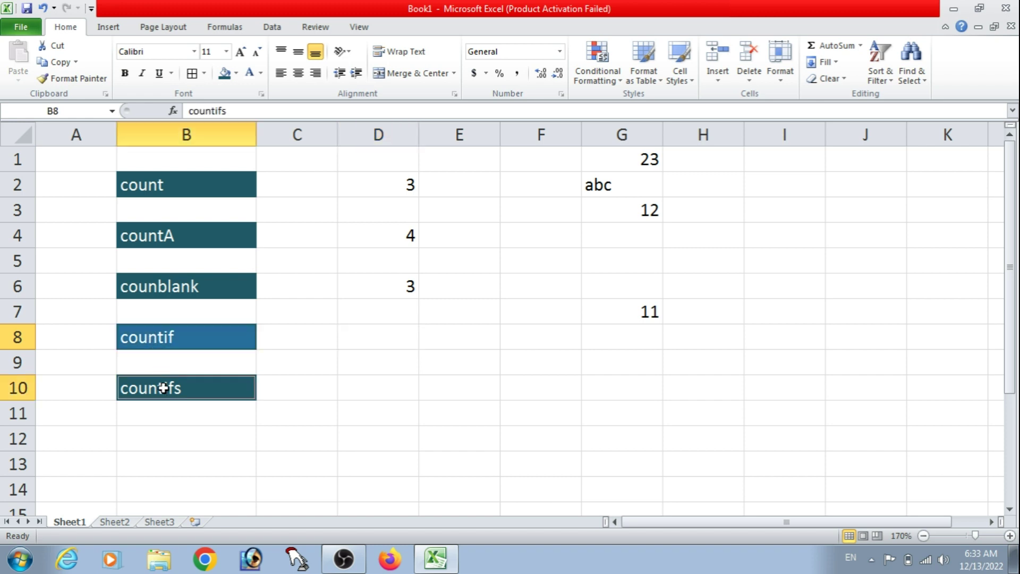
{"action": "key", "text": "ctrl+x"}
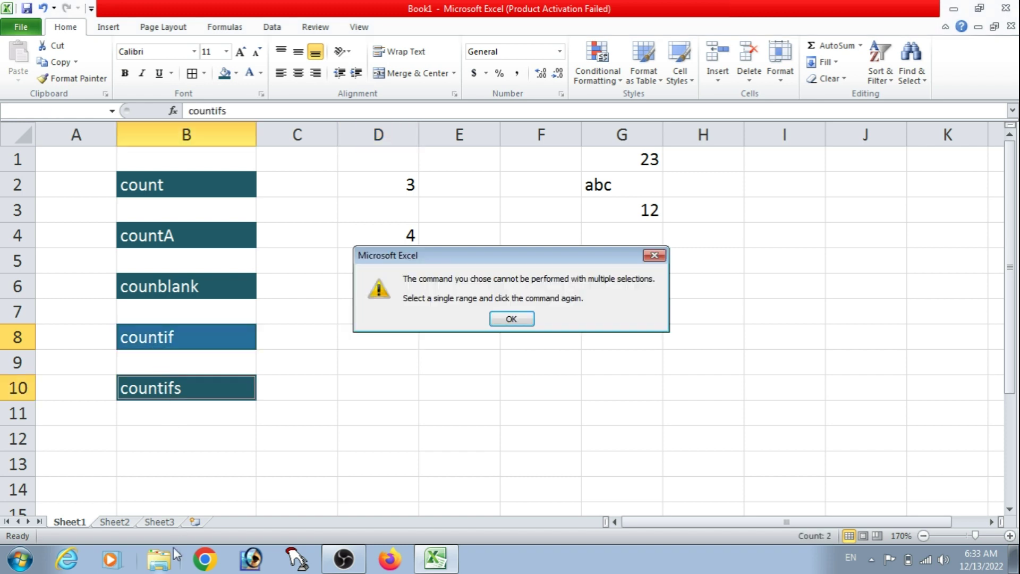
{"action": "left_click", "coordinate": [514, 318]}
{"action": "left_click", "coordinate": [249, 346]}
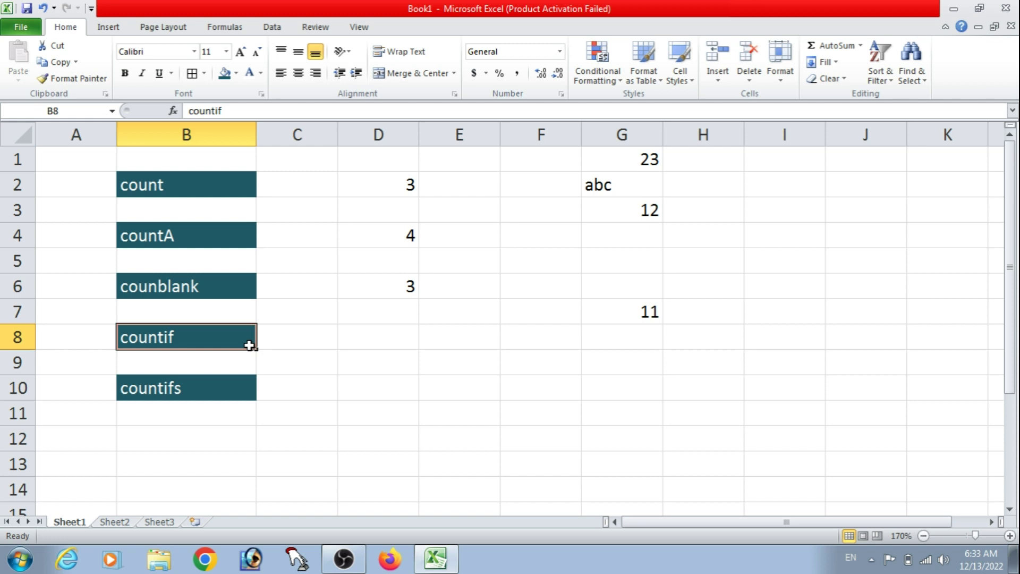
{"action": "left_click", "coordinate": [236, 394], "text": "ctrl"}
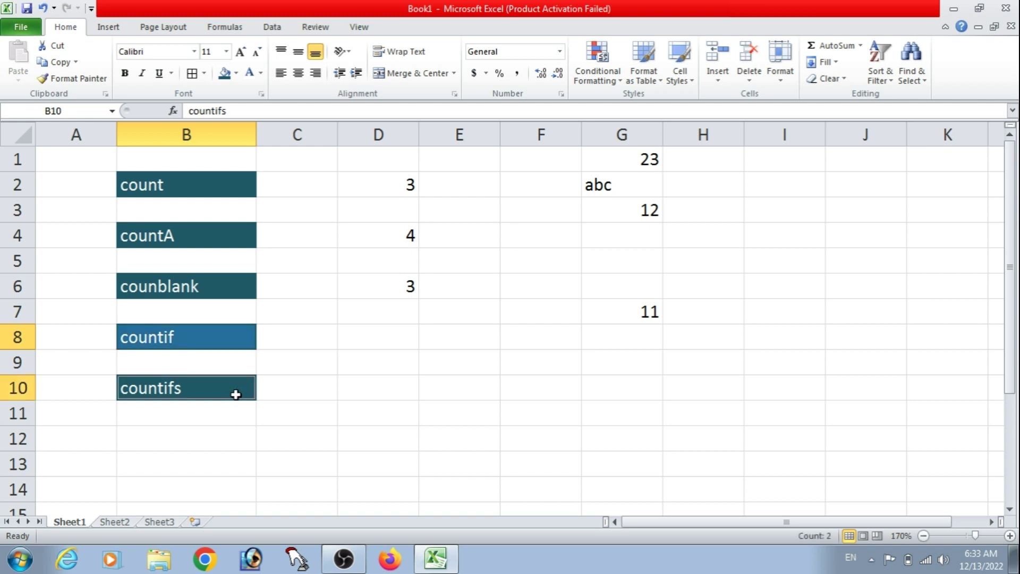
{"action": "key", "text": "ctrl+x"}
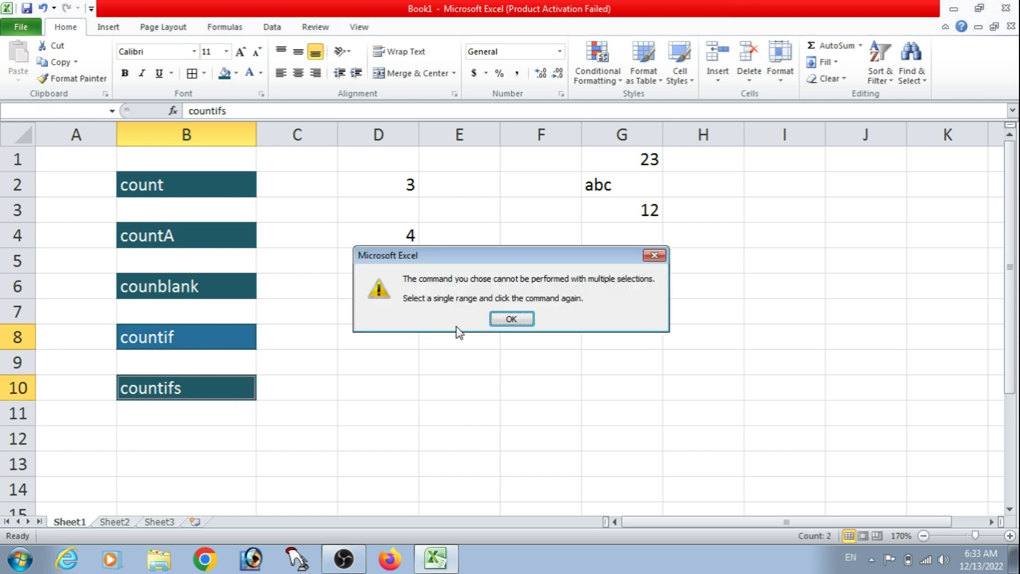
{"action": "left_click", "coordinate": [510, 320]}
Step: Copy the countif label from B8 on Sheet1 into G3 on Sheet2
{"action": "left_click", "coordinate": [249, 343]}
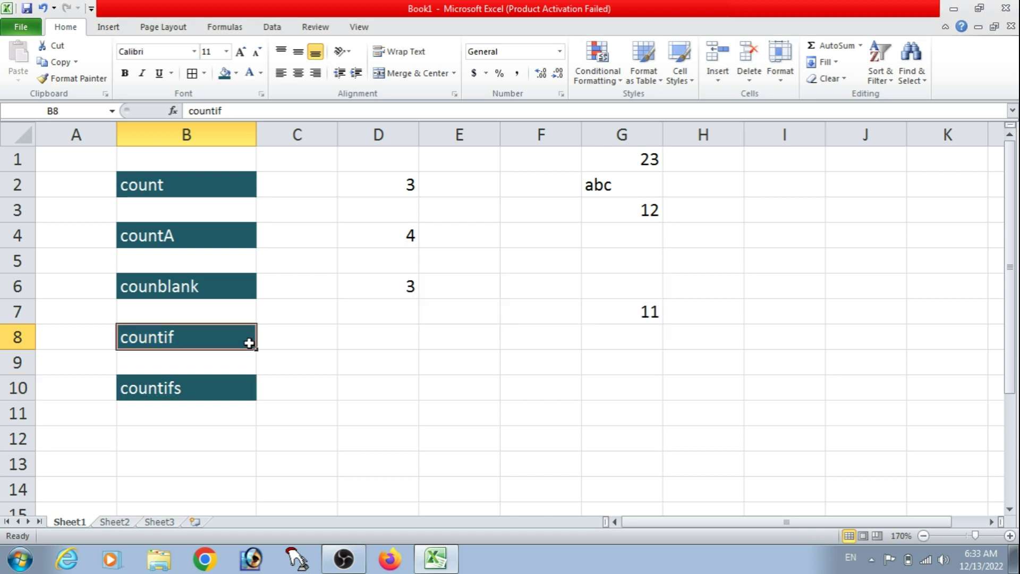
{"action": "key", "text": "ctrl+c"}
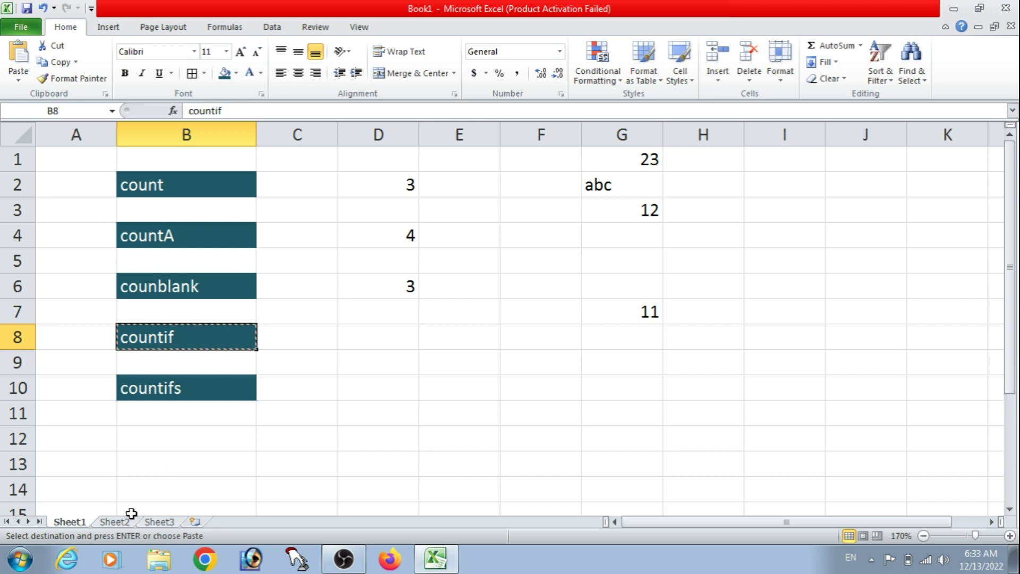
{"action": "left_click", "coordinate": [127, 522]}
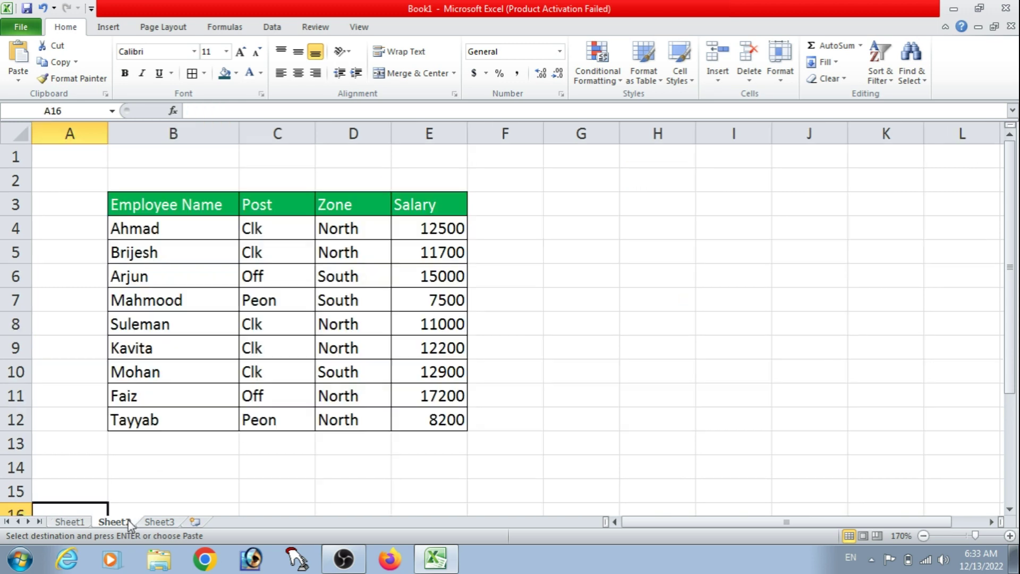
{"action": "left_click", "coordinate": [574, 210]}
{"action": "key", "text": "Return"}
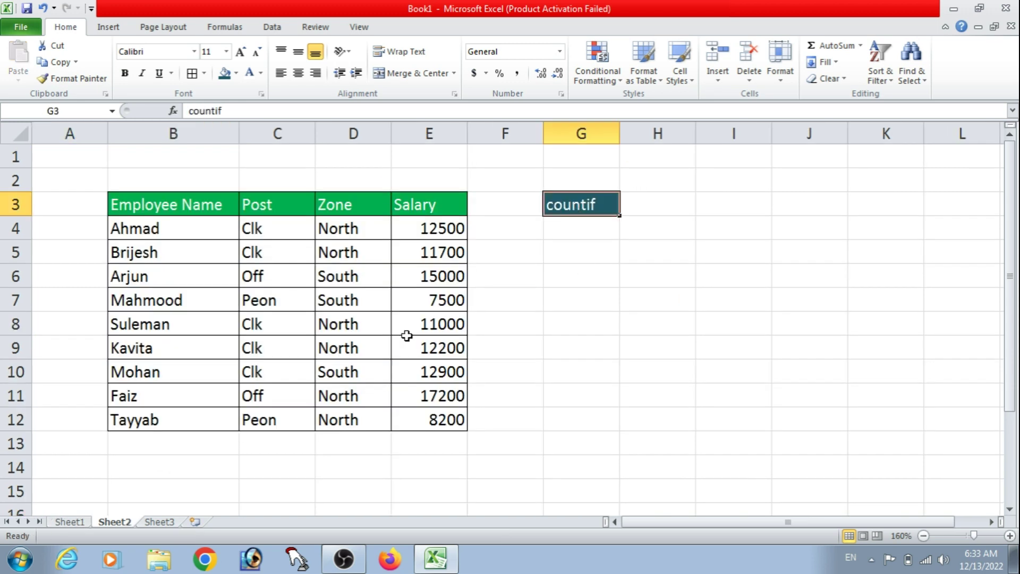
Step: Copy the countifs label from B10 on Sheet1 into G5 on Sheet2
{"action": "left_click", "coordinate": [81, 520]}
{"action": "left_click", "coordinate": [165, 404]}
{"action": "left_click", "coordinate": [169, 391]}
{"action": "key", "text": "ctrl+c"}
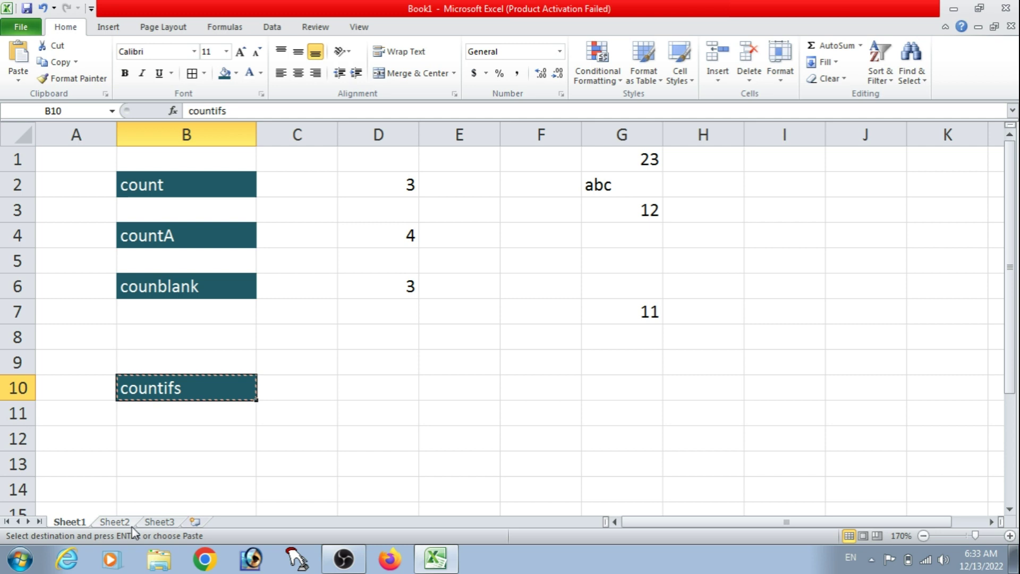
{"action": "left_click", "coordinate": [127, 526]}
{"action": "left_click", "coordinate": [569, 253]}
{"action": "key", "text": "Return"}
{"action": "left_click", "coordinate": [628, 208]}
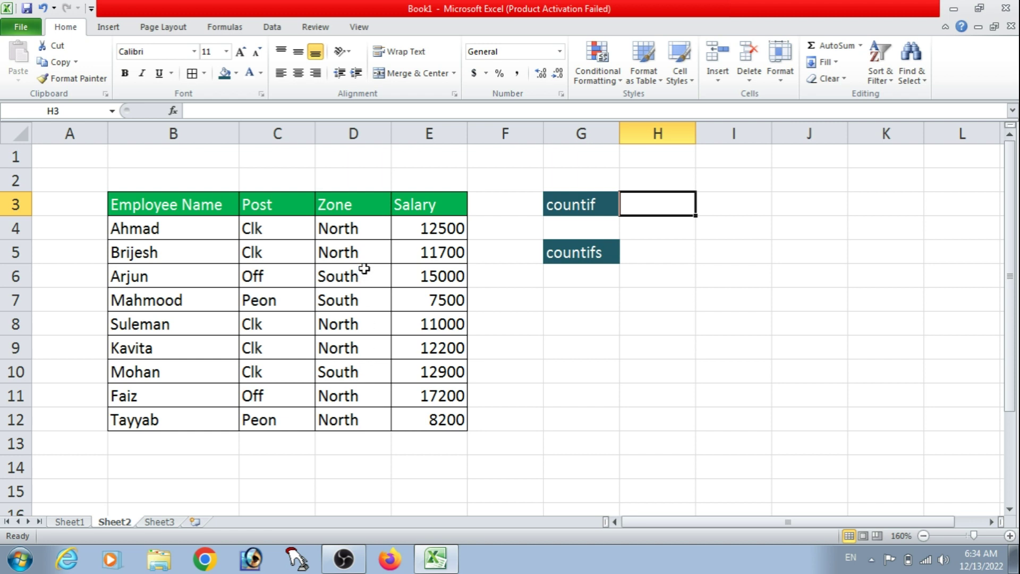
Step: Enter =COUNTIF(C4:C12,"clk") in H3, counting 5 clerks in the Post column
{"action": "type", "text": "=c"}
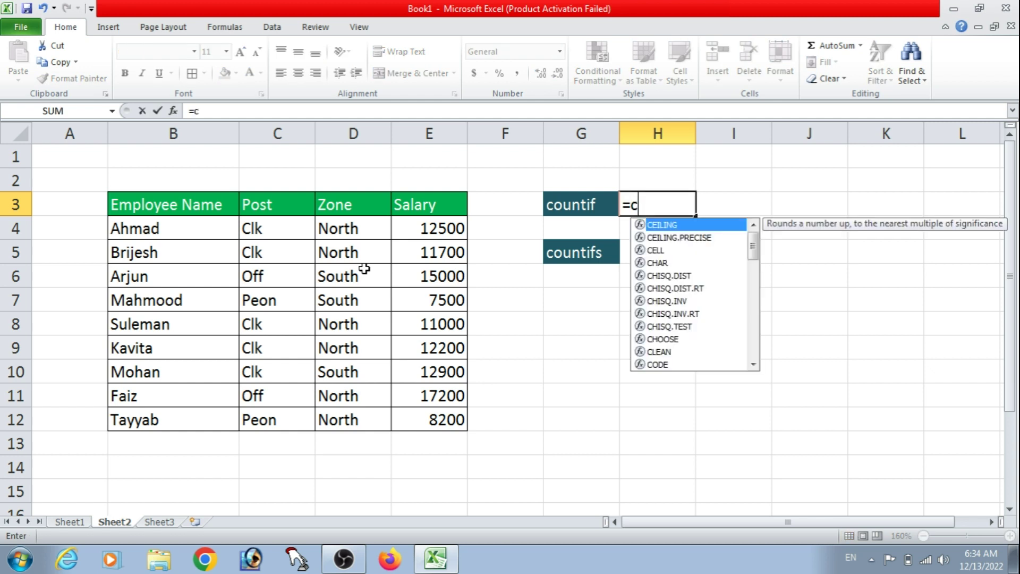
{"action": "type", "text": "u"}
{"action": "key", "text": "BackSpace"}
{"action": "type", "text": "ount"}
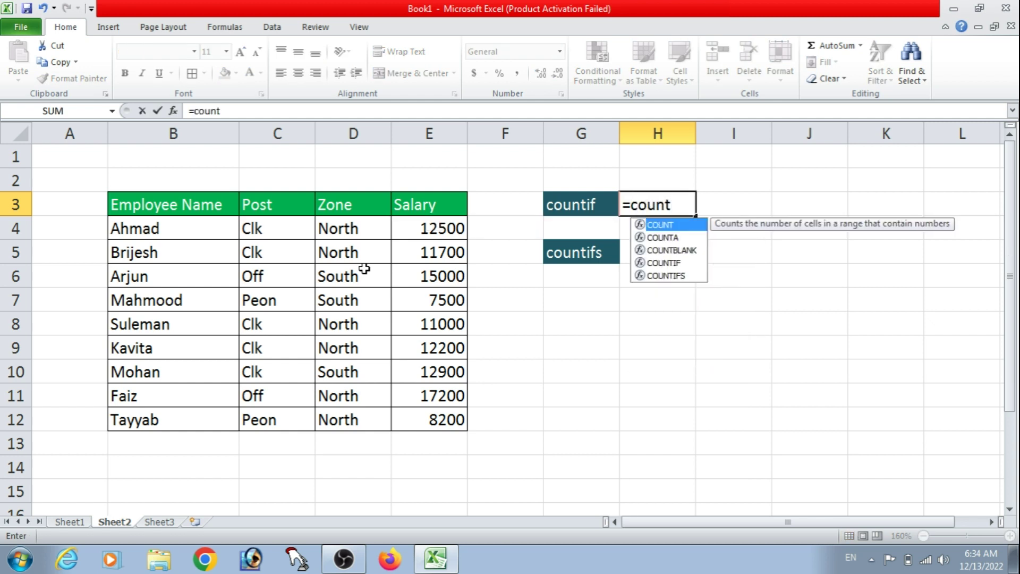
{"action": "key", "text": "Down"}
{"action": "key", "text": "Down"}
{"action": "key", "text": "Down"}
{"action": "key", "text": "Tab"}
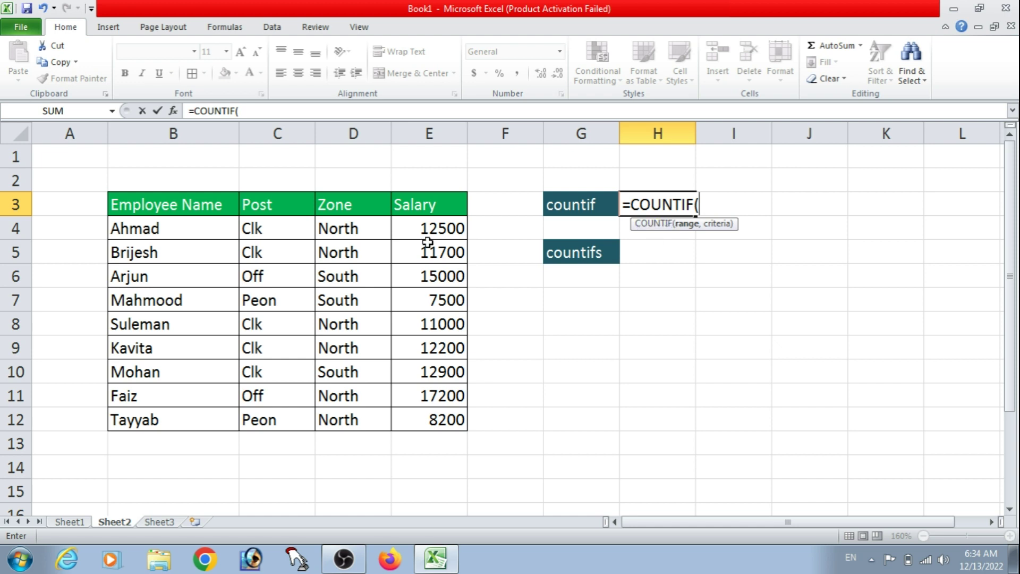
{"action": "left_click_drag", "start_coordinate": [290, 233], "coordinate": [281, 417]}
{"action": "type", "text": ","}
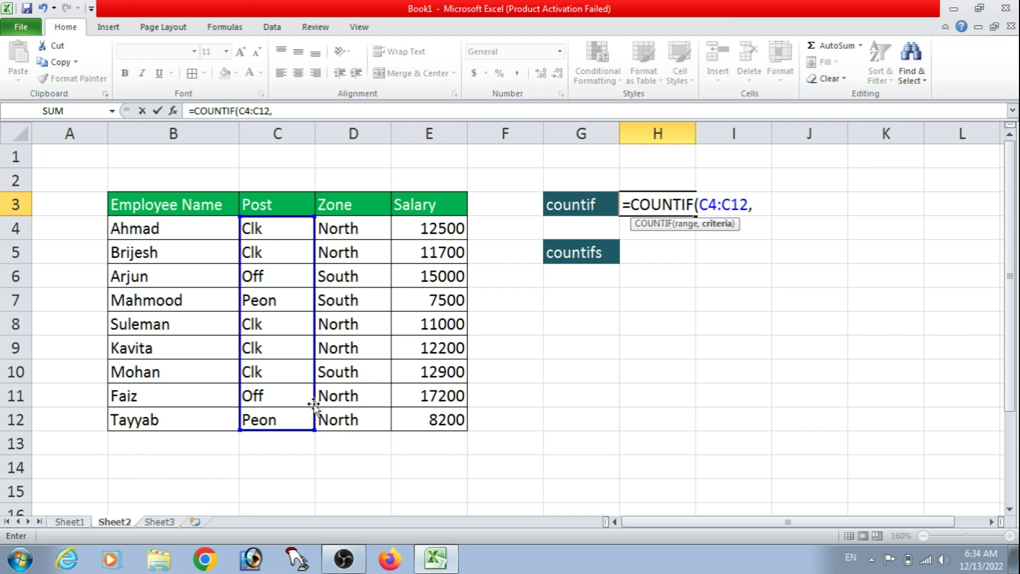
{"action": "type", "text": "\""}
{"action": "type", "text": "clk"}
{"action": "type", "text": "\""}
{"action": "key", "text": "Return"}
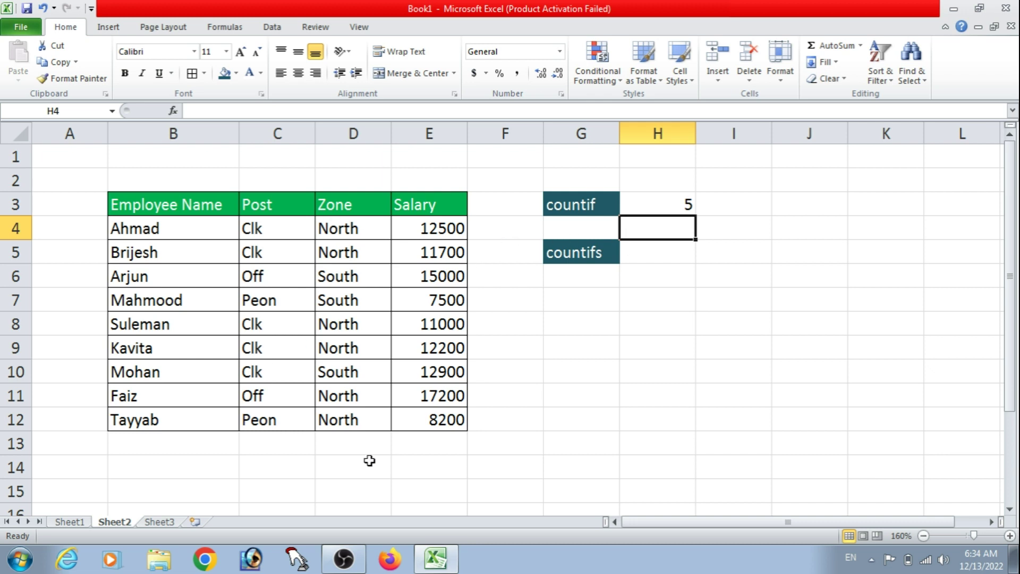
{"action": "left_click", "coordinate": [728, 203]}
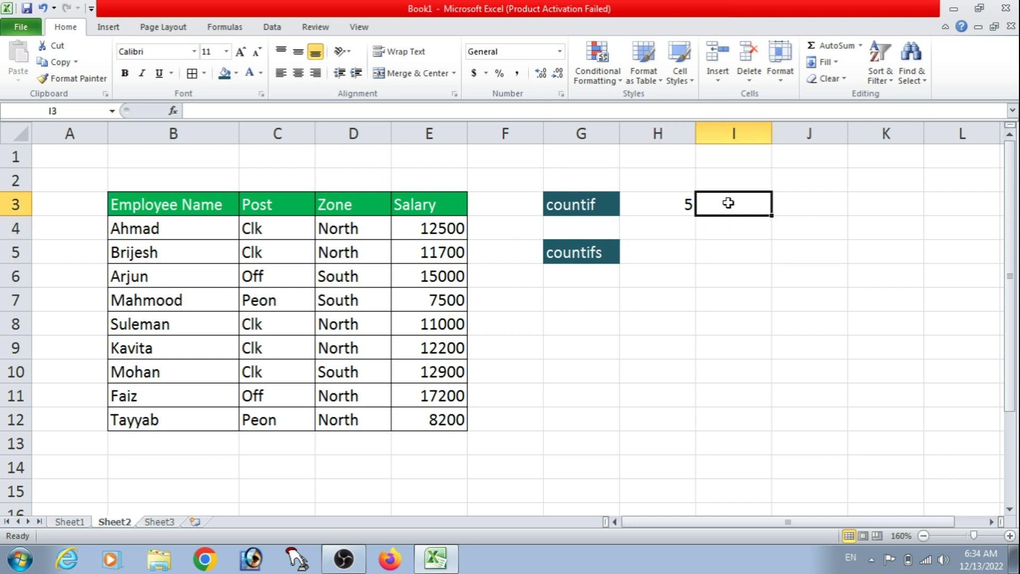
Step: Enter =COUNTIF(D4:D12,"north") in I3, returning 6 North-zone employees
{"action": "type", "text": "=count"}
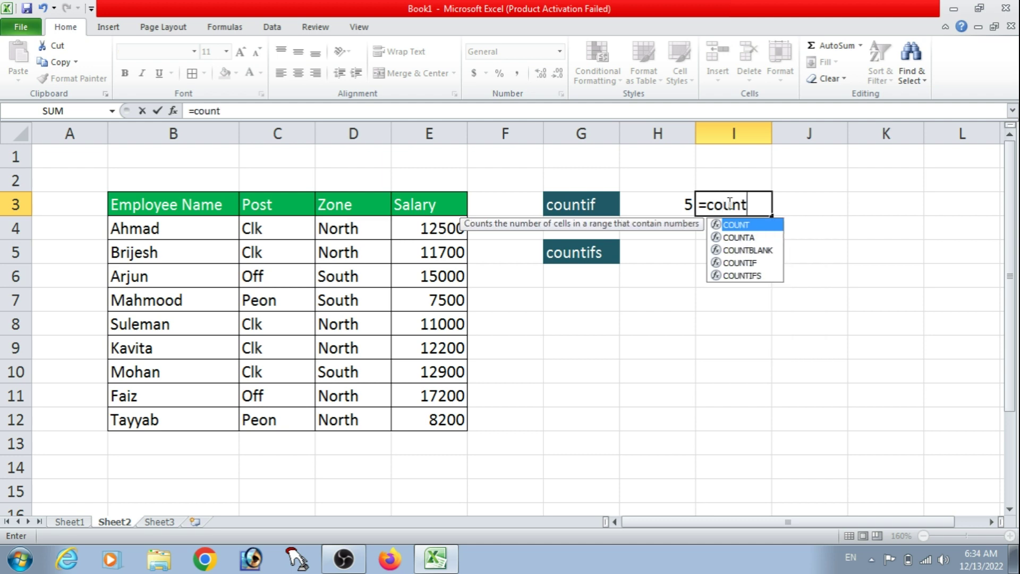
{"action": "type", "text": "i"}
{"action": "key", "text": "Tab"}
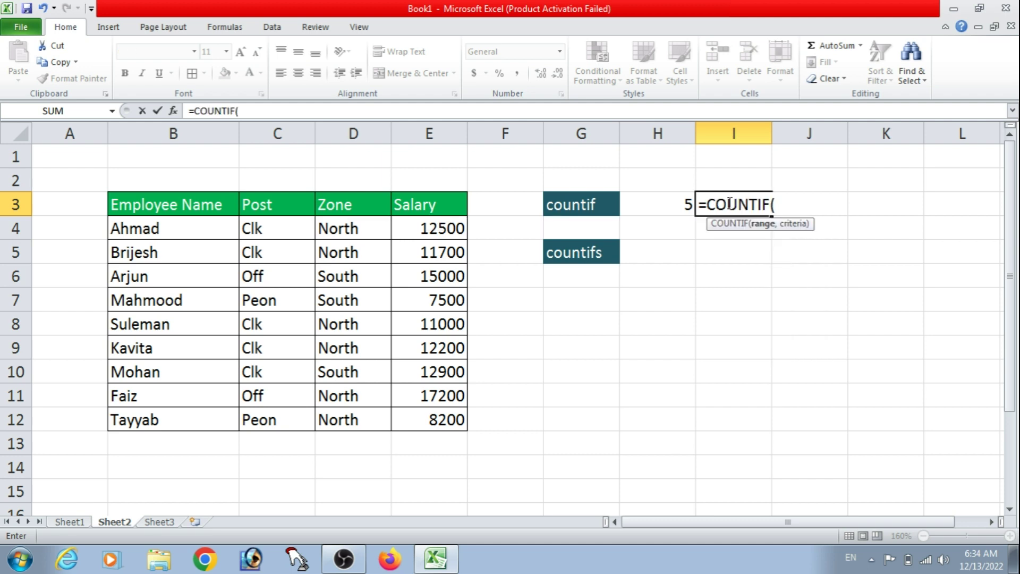
{"action": "left_click_drag", "start_coordinate": [350, 223], "coordinate": [356, 414]}
{"action": "type", "text": ","}
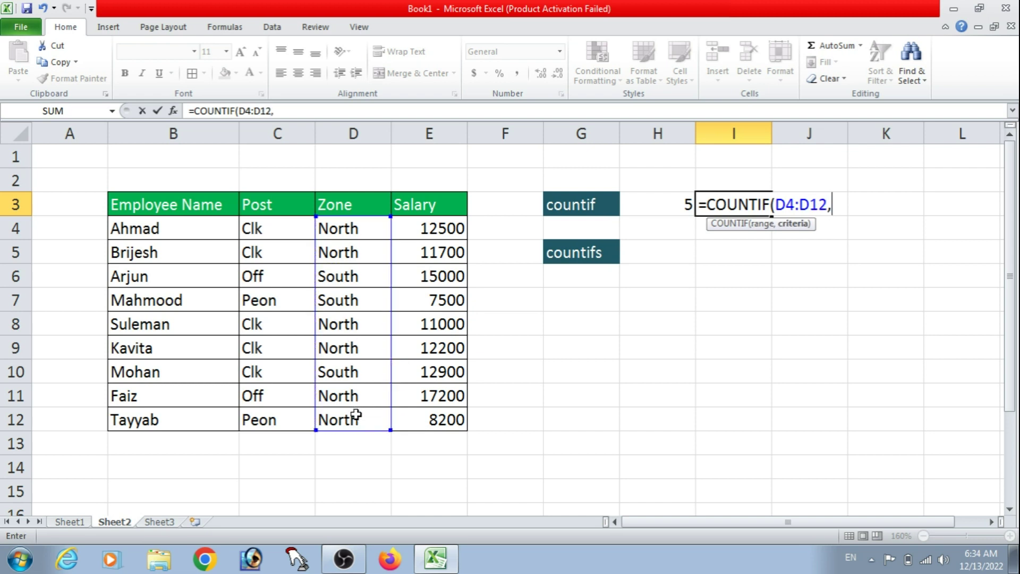
{"action": "type", "text": "\"north"}
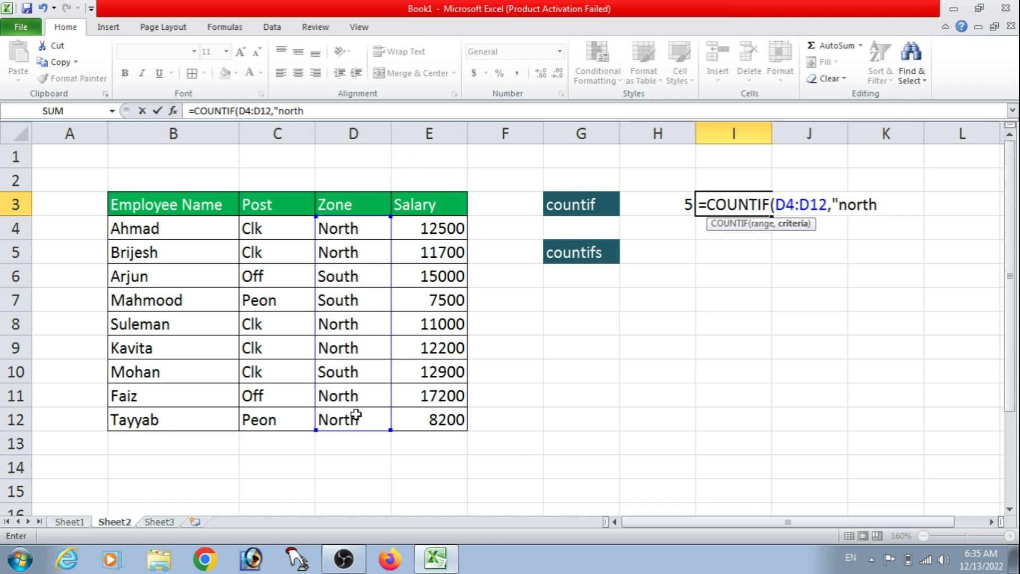
{"action": "key", "text": "Return"}
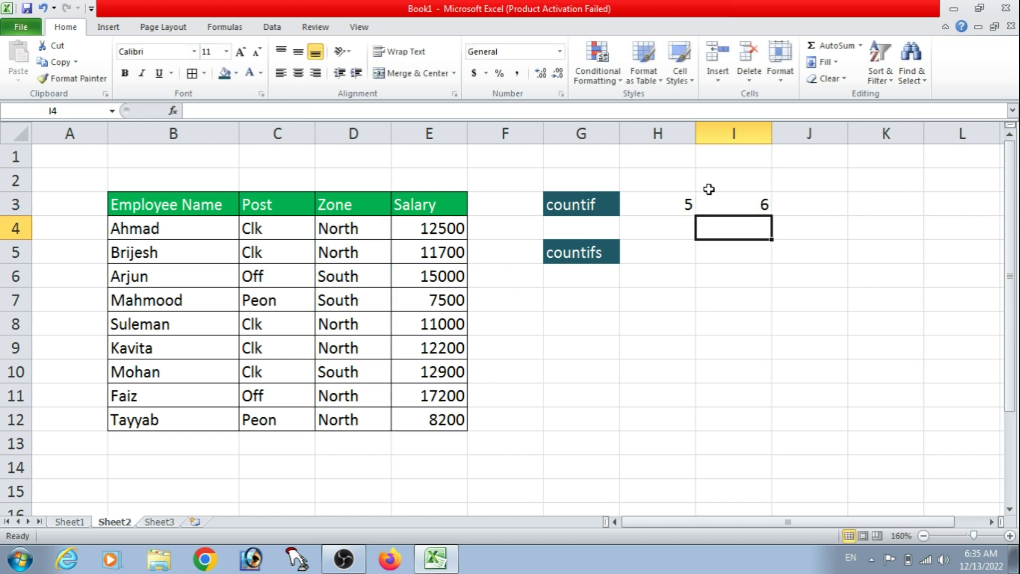
{"action": "left_click", "coordinate": [738, 209]}
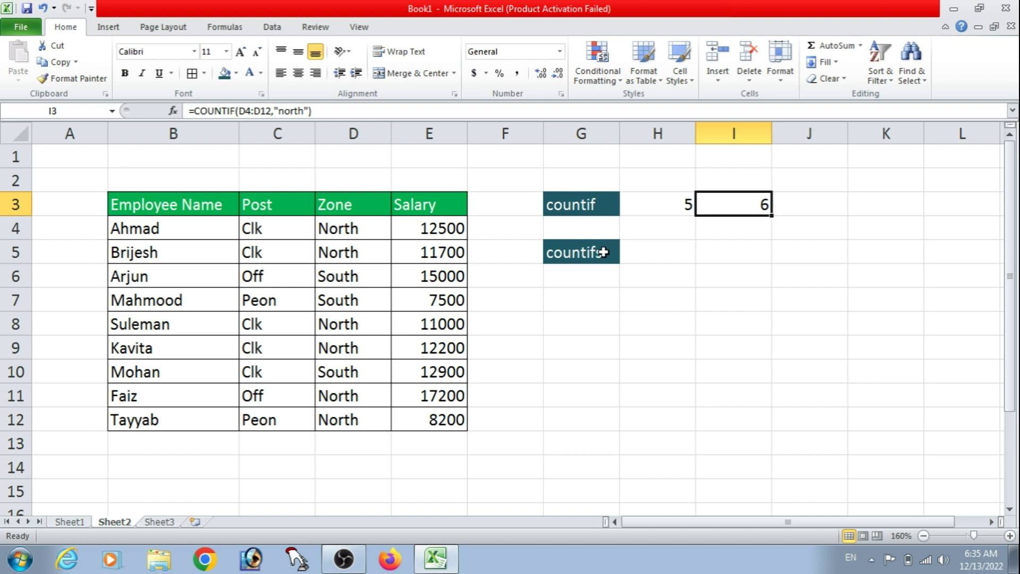
{"action": "left_click", "coordinate": [674, 250]}
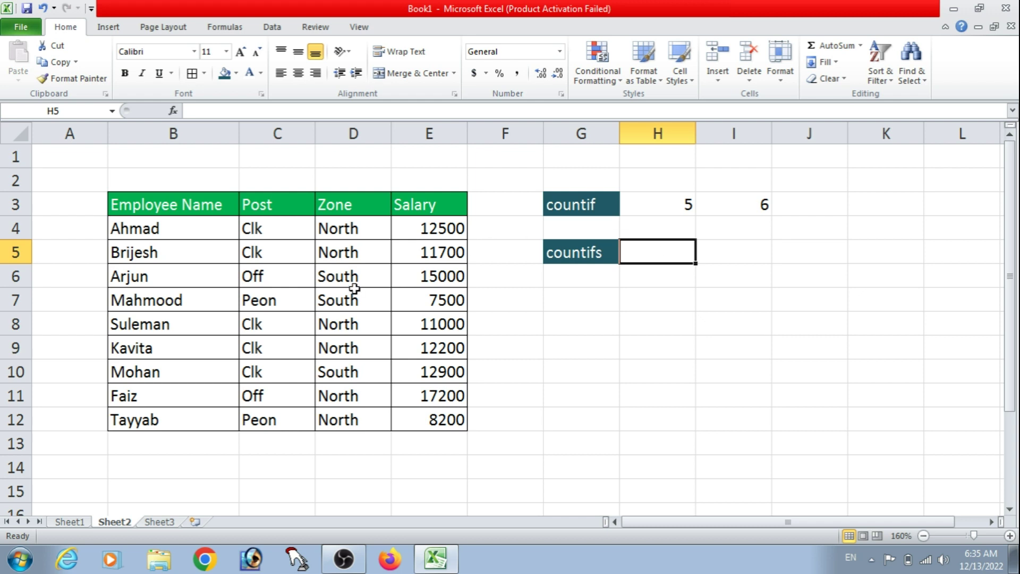
Step: Point out the Clk posts and South zones in the Post and Zone columns
{"action": "left_click", "coordinate": [272, 231]}
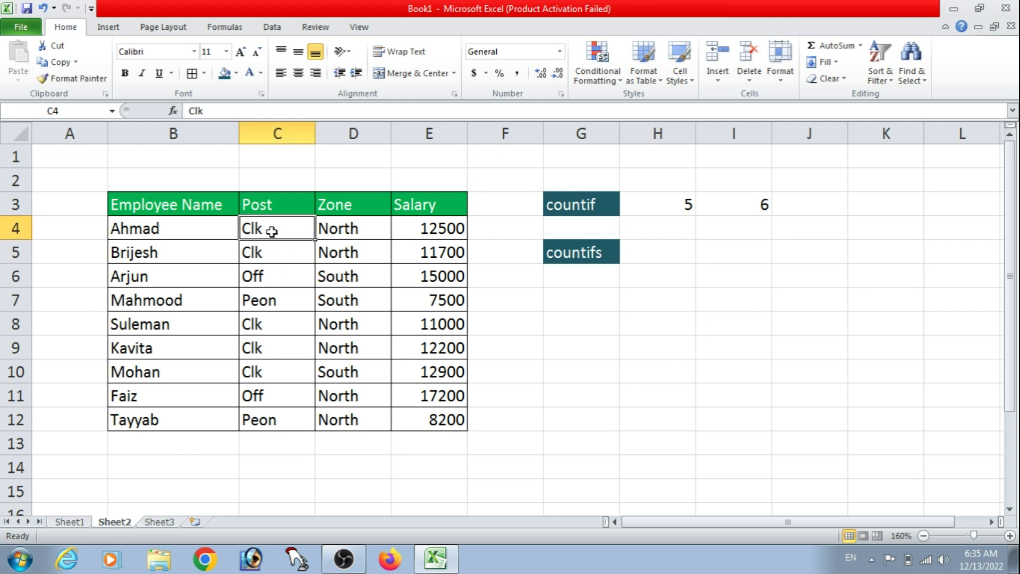
{"action": "left_click_drag", "start_coordinate": [272, 231], "coordinate": [346, 228]}
{"action": "left_click", "coordinate": [345, 277]}
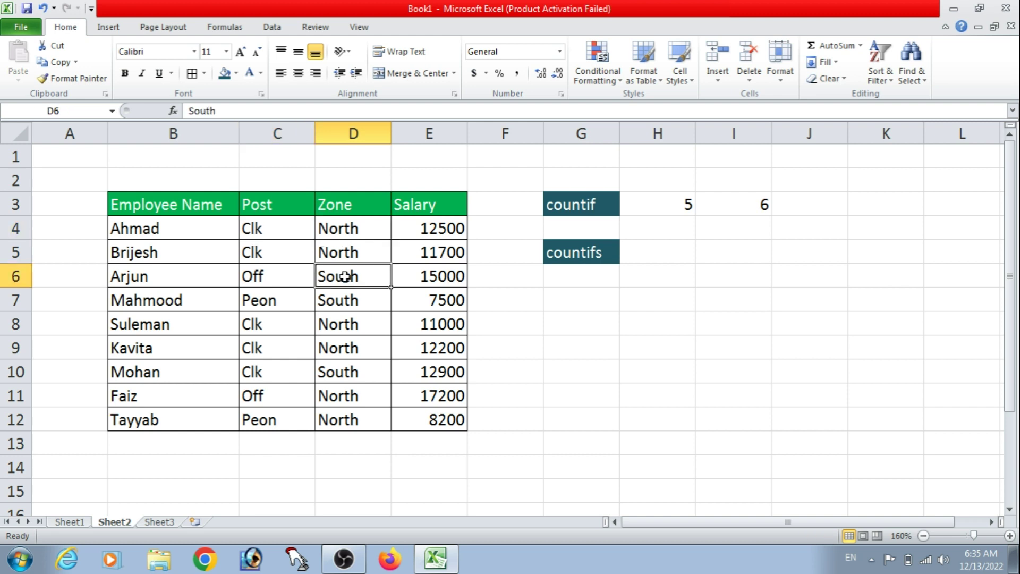
Step: Enter =COUNTIFS(C4:C12,"clk",D4:D12,"south") in H5, selecting both ranges with the mouse
{"action": "left_click", "coordinate": [652, 253]}
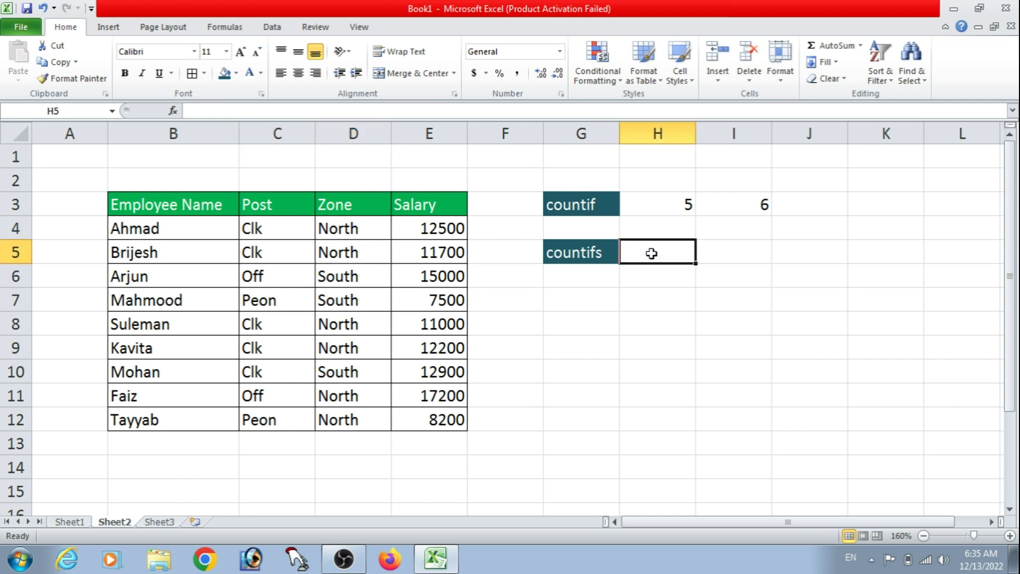
{"action": "type", "text": "=countifs"}
{"action": "key", "text": "Tab"}
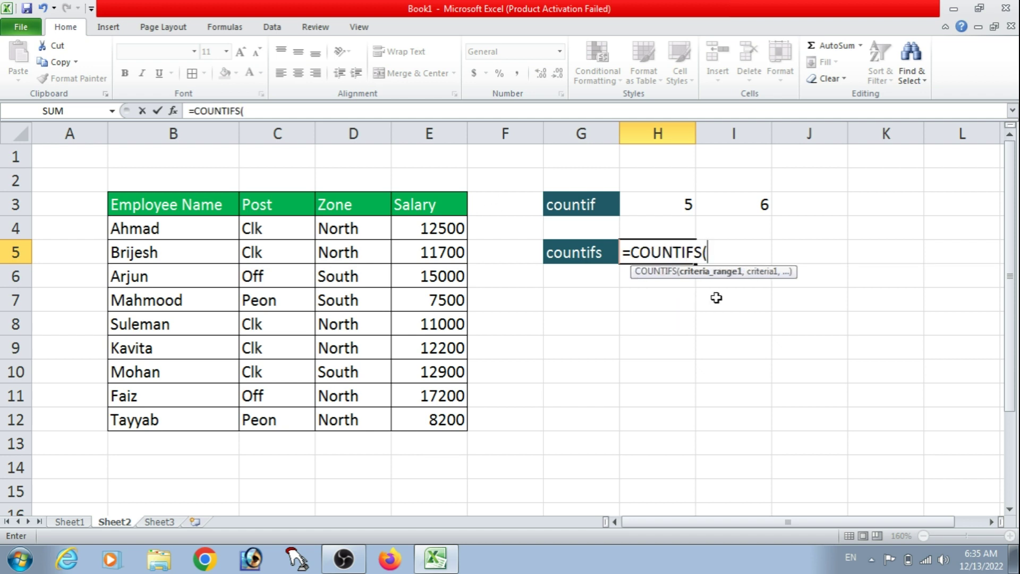
{"action": "left_click_drag", "start_coordinate": [288, 226], "coordinate": [287, 412]}
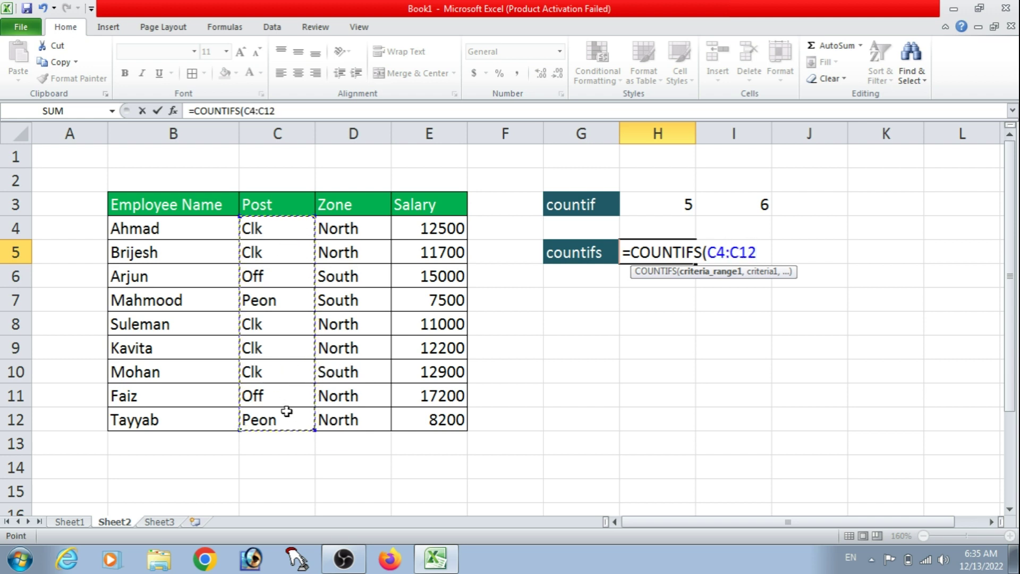
{"action": "type", "text": ",\""}
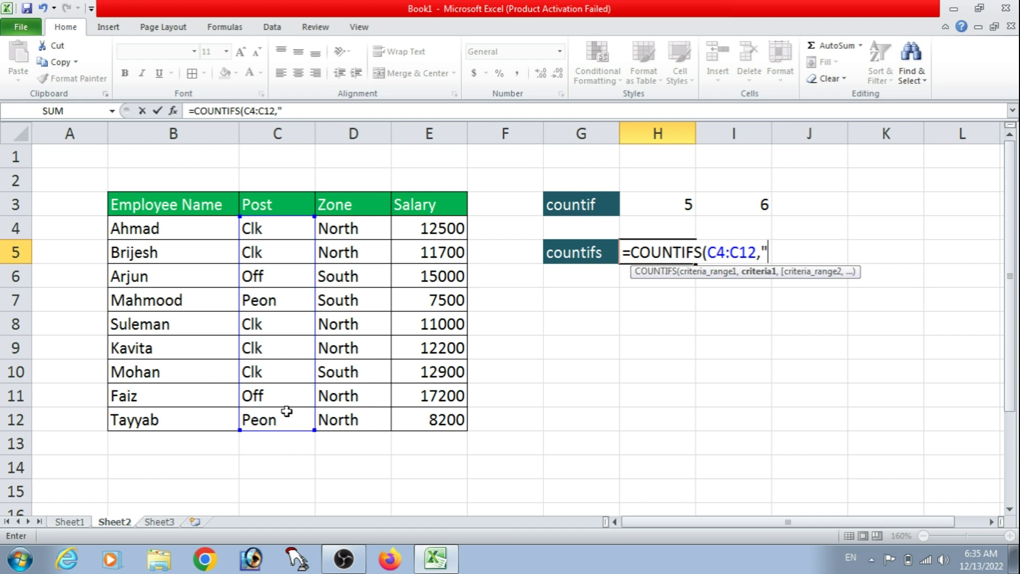
{"action": "type", "text": "clk"}
{"action": "type", "text": "\""}
{"action": "type", "text": ","}
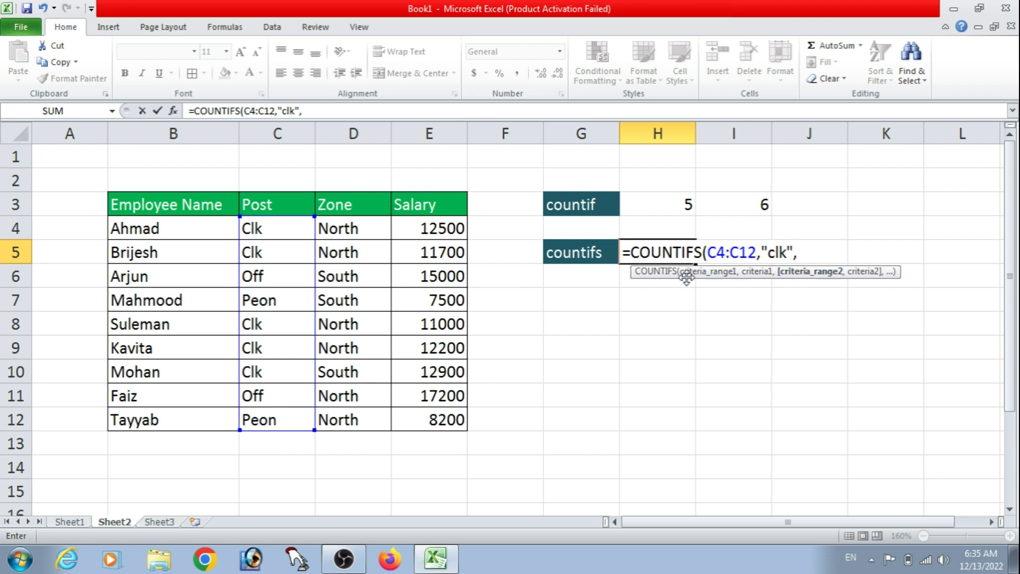
{"action": "left_click_drag", "start_coordinate": [345, 232], "coordinate": [351, 413]}
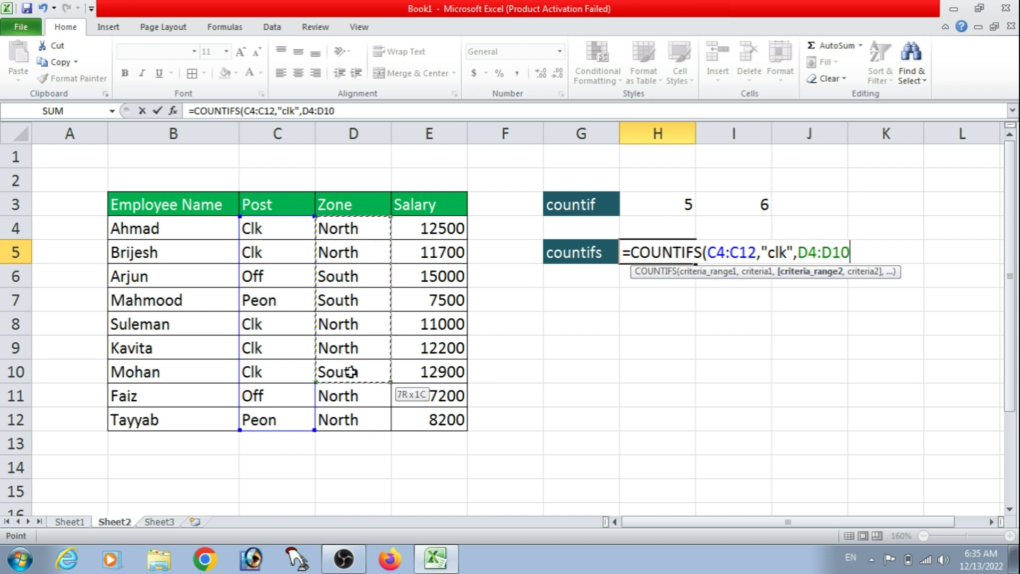
{"action": "type", "text": ","}
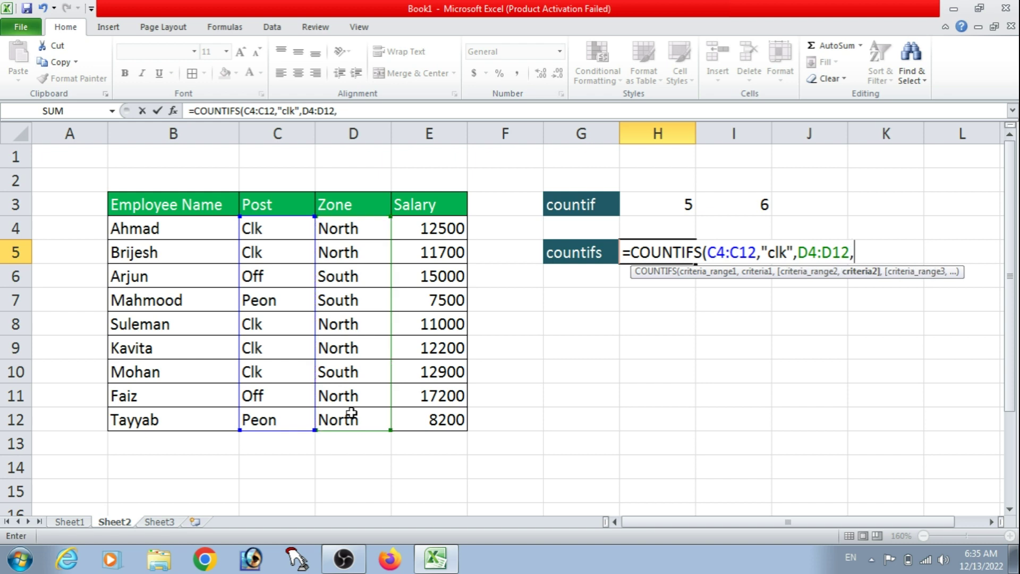
{"action": "type", "text": "\"south"}
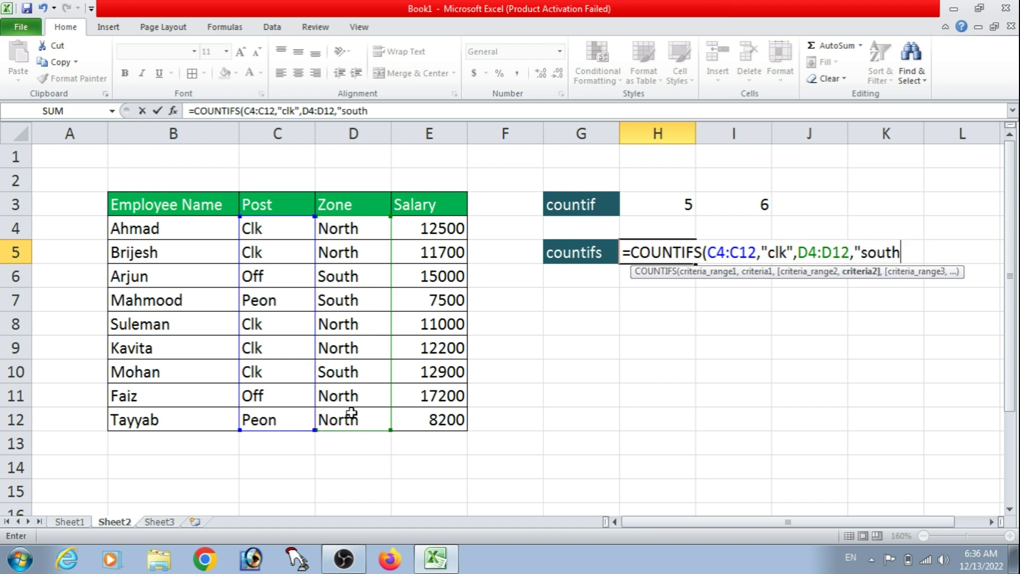
{"action": "type", "text": "\""}
{"action": "key", "text": "Return"}
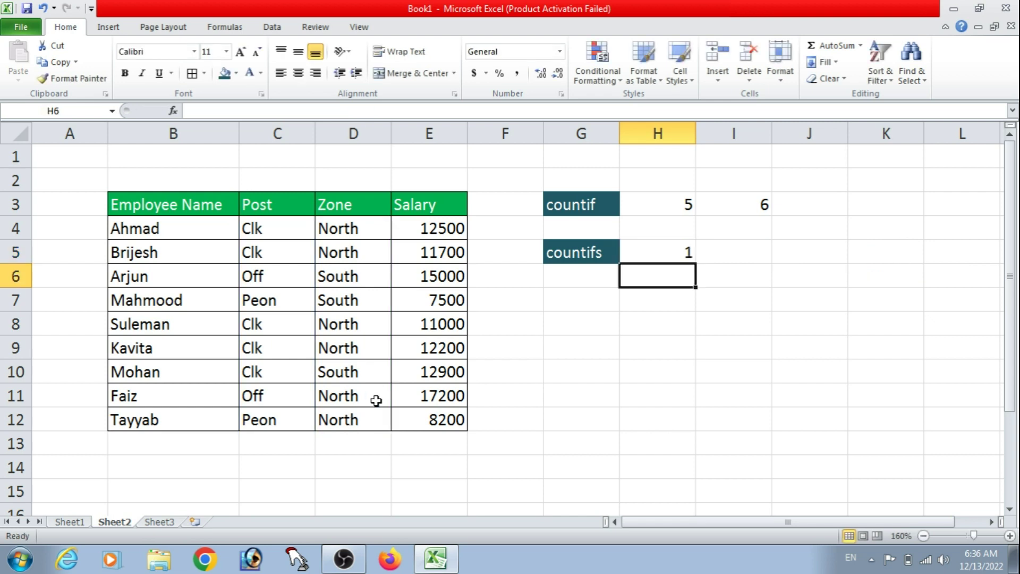
Step: Check H5's formula and confirm row 10 (C10:D10) holds the only South-zone clerk
{"action": "left_click", "coordinate": [643, 257]}
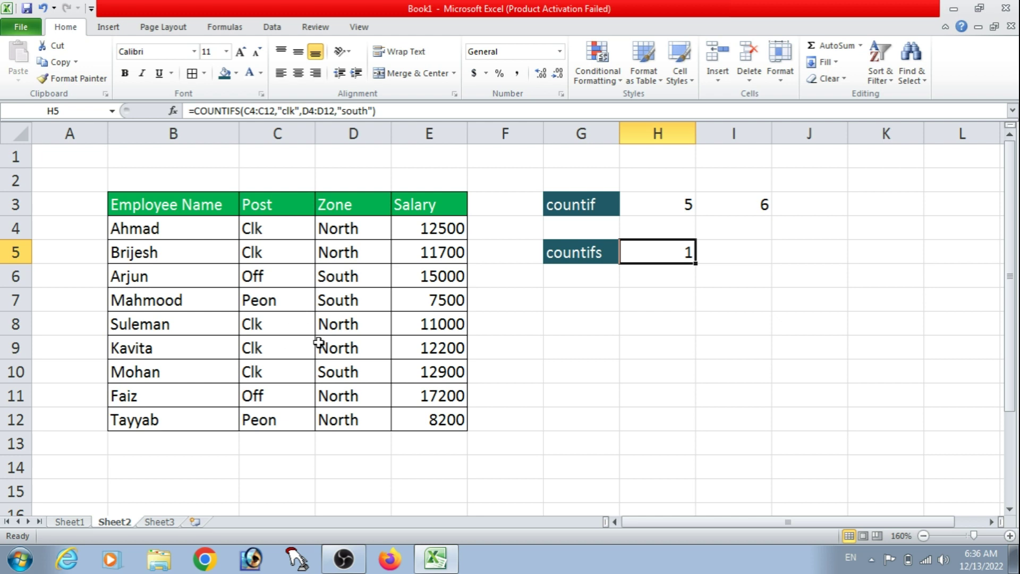
{"action": "left_click", "coordinate": [265, 369]}
{"action": "left_click_drag", "start_coordinate": [266, 370], "coordinate": [352, 373]}
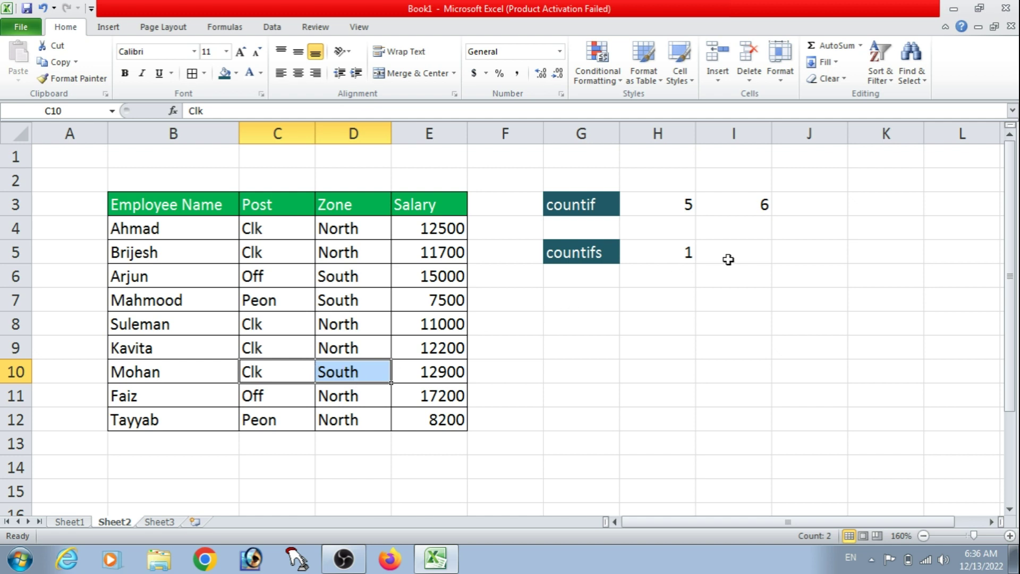
Step: Enter =COUNTIFS(C4:C12,"off",D4:D12,"north") in I5, selecting both ranges with the mouse
{"action": "left_click", "coordinate": [729, 254]}
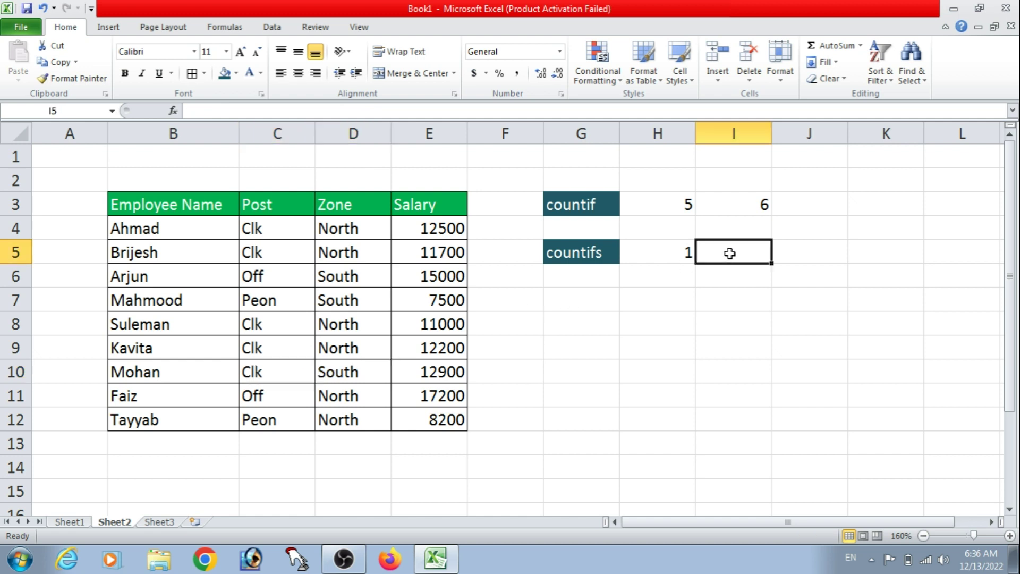
{"action": "type", "text": "=coun"}
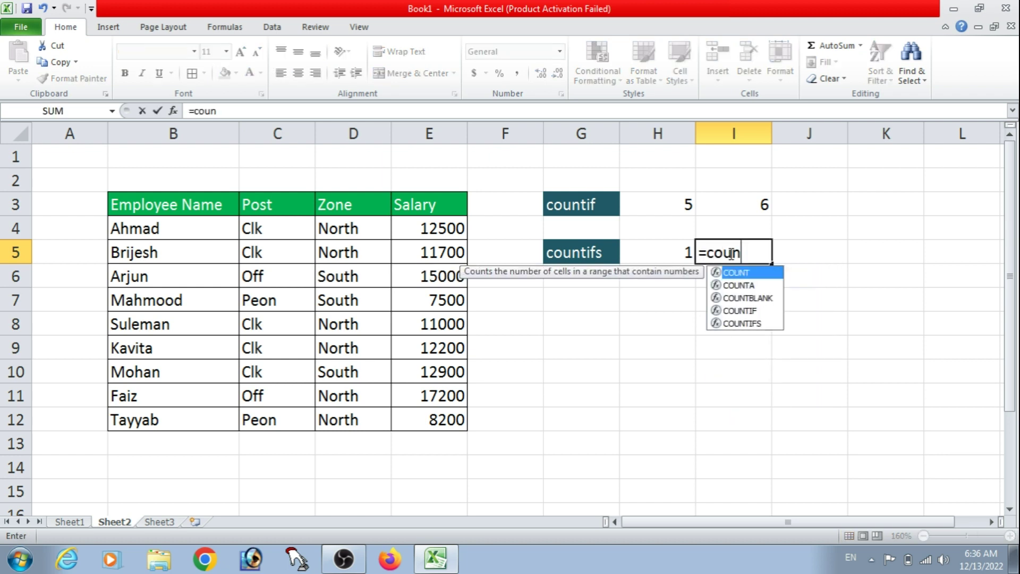
{"action": "type", "text": "tifs"}
{"action": "key", "text": "Tab"}
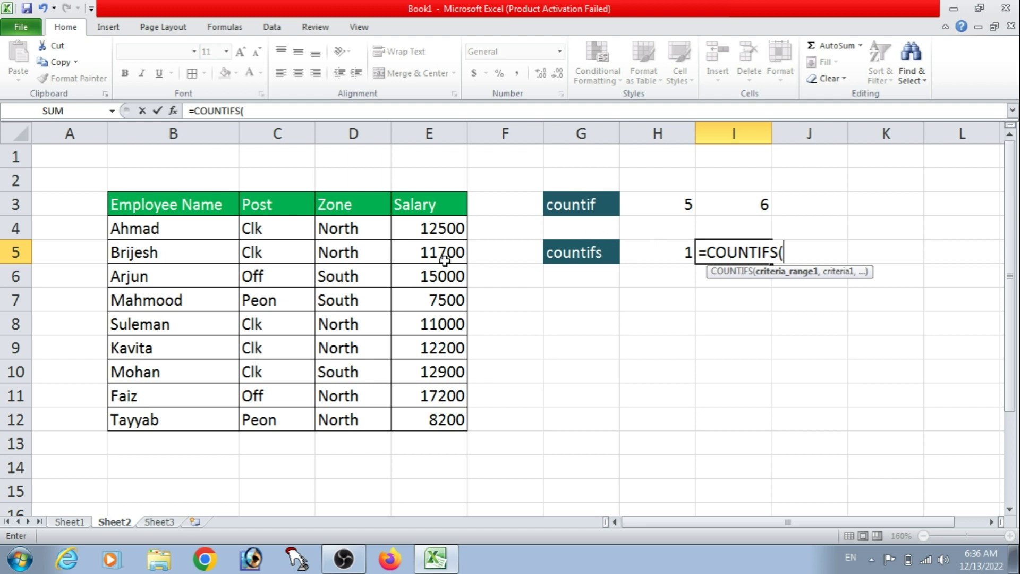
{"action": "left_click_drag", "start_coordinate": [286, 230], "coordinate": [281, 420]}
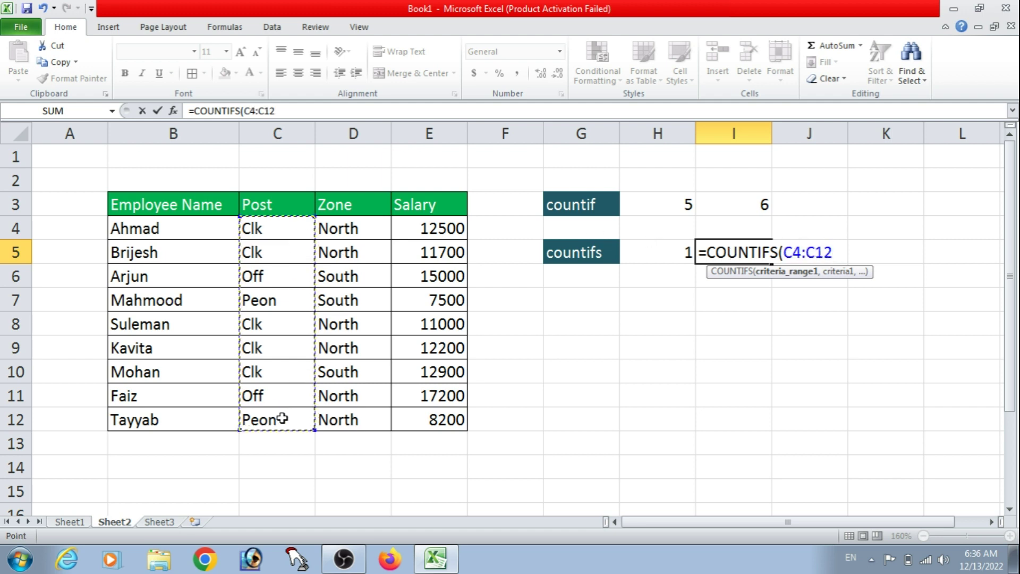
{"action": "type", "text": ",\"off\","}
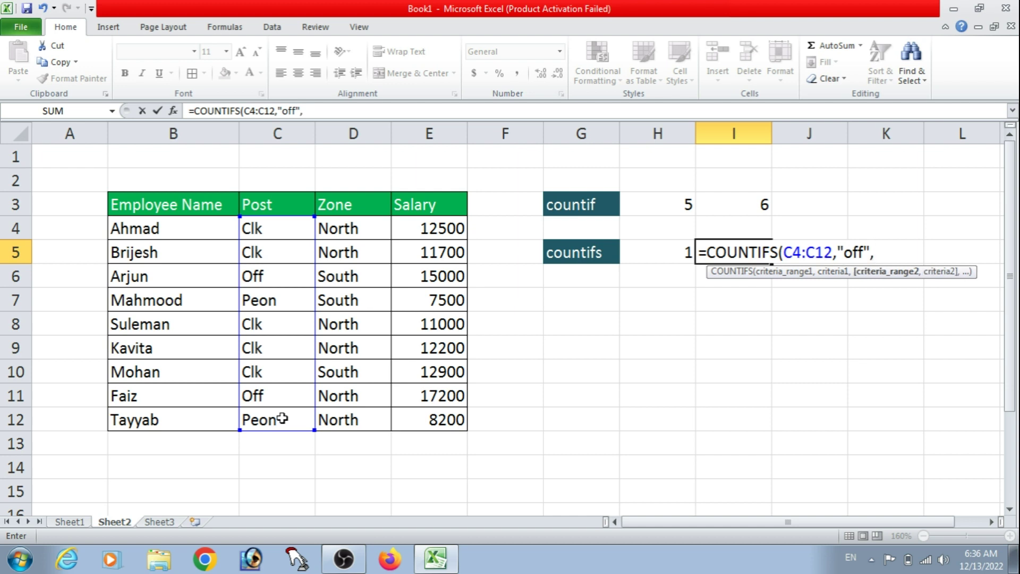
{"action": "left_click_drag", "start_coordinate": [345, 233], "coordinate": [344, 413]}
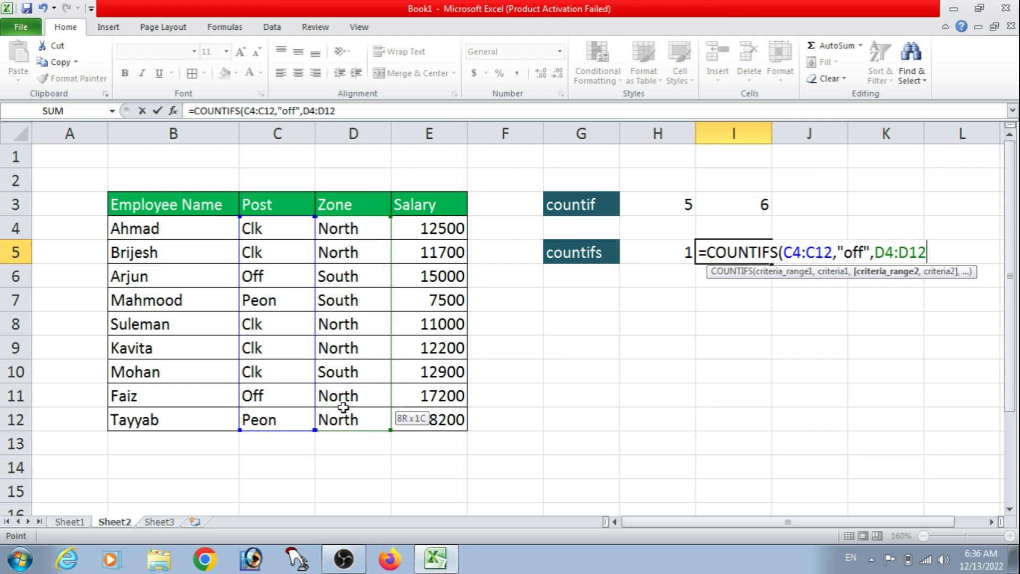
{"action": "type", "text": ","}
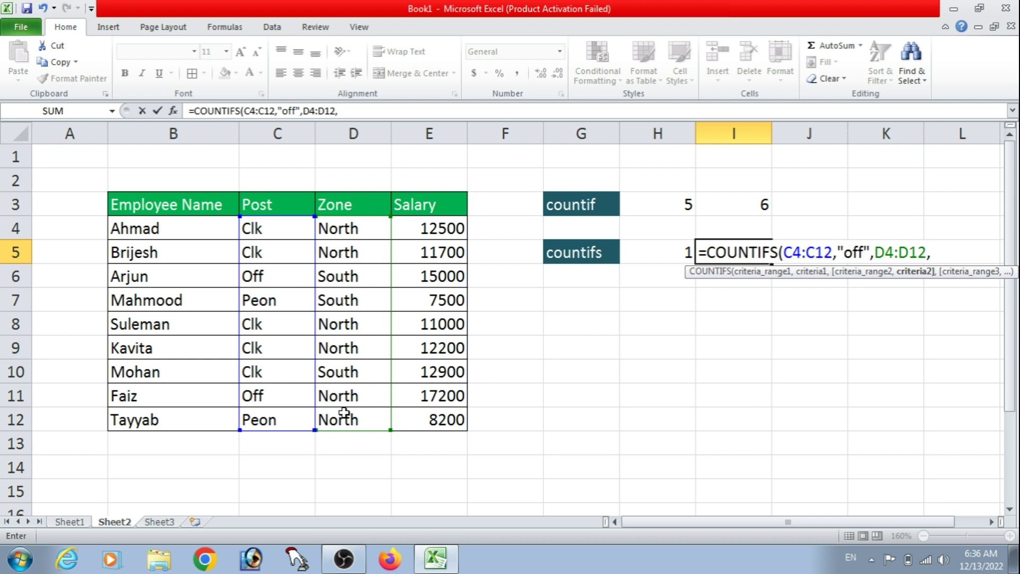
{"action": "type", "text": "\""}
{"action": "type", "text": "north"}
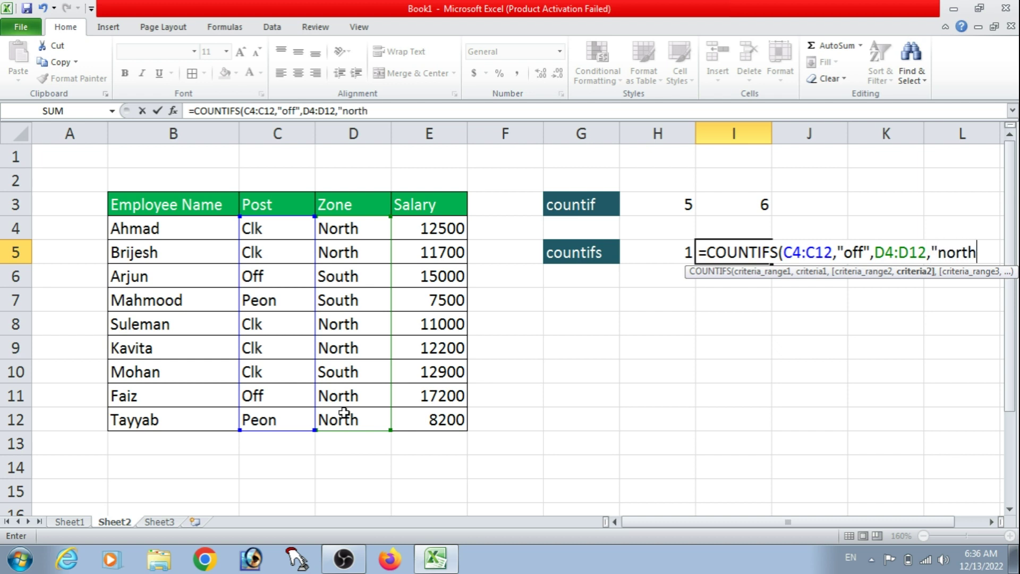
{"action": "type", "text": "\""}
{"action": "key", "text": "Return"}
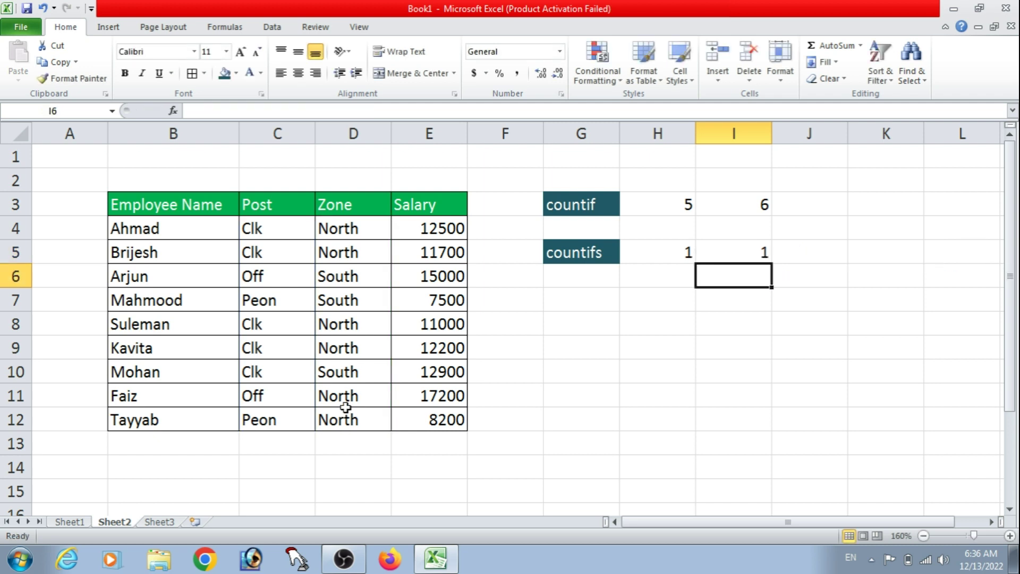
Step: Review I5's formula and confirm row 11 (C11:D11) is the only North-zone officer
{"action": "left_click", "coordinate": [721, 259]}
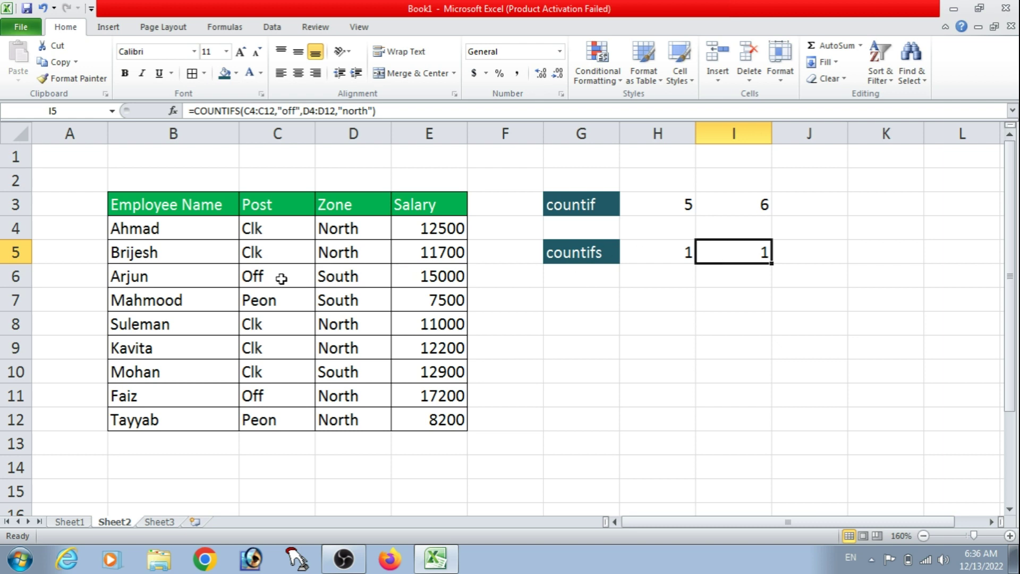
{"action": "left_click_drag", "start_coordinate": [285, 284], "coordinate": [327, 277]}
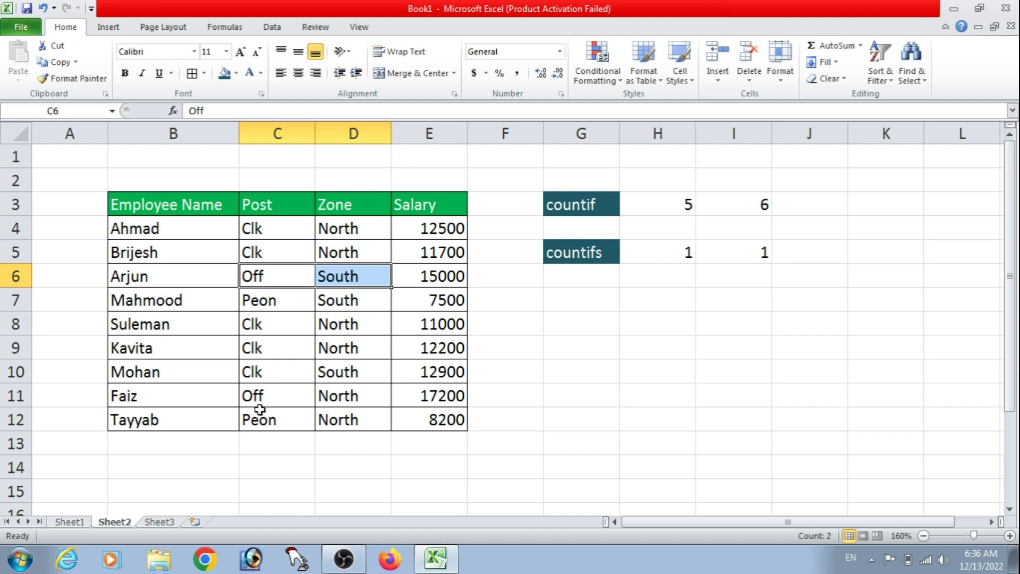
{"action": "left_click", "coordinate": [258, 399]}
{"action": "left_click", "coordinate": [332, 399]}
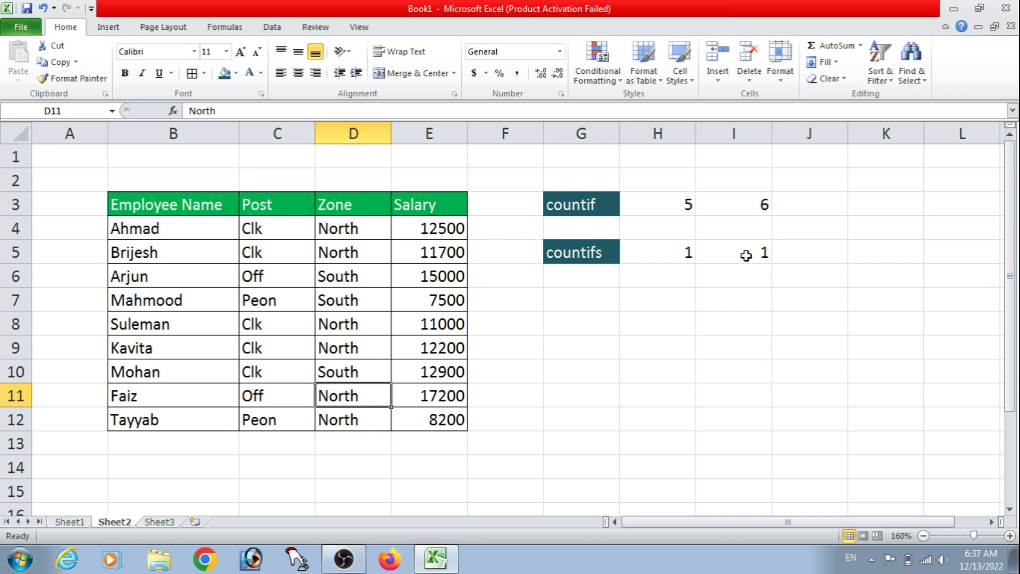
{"action": "left_click", "coordinate": [746, 255]}
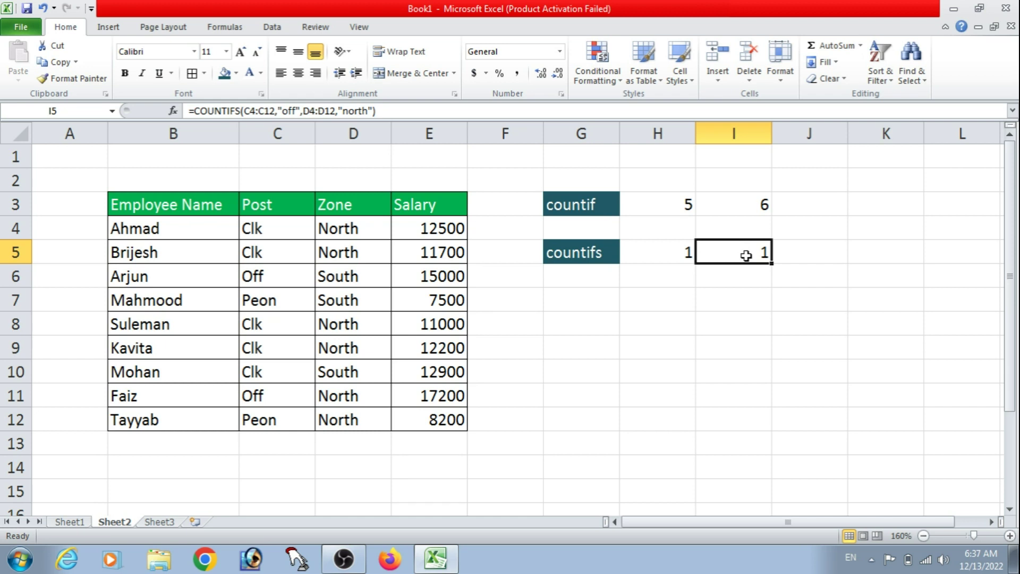
{"action": "left_click", "coordinate": [347, 564]}
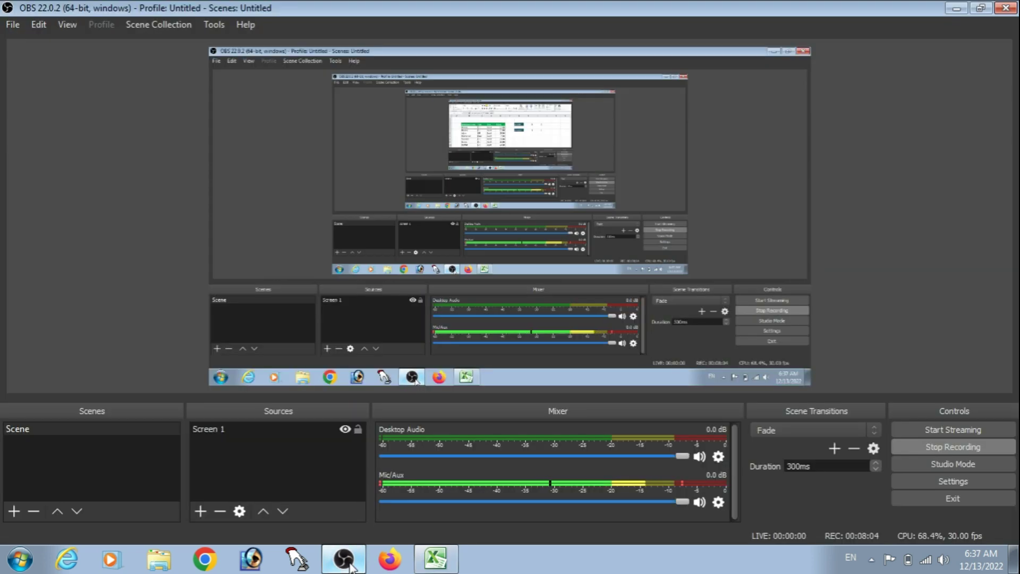